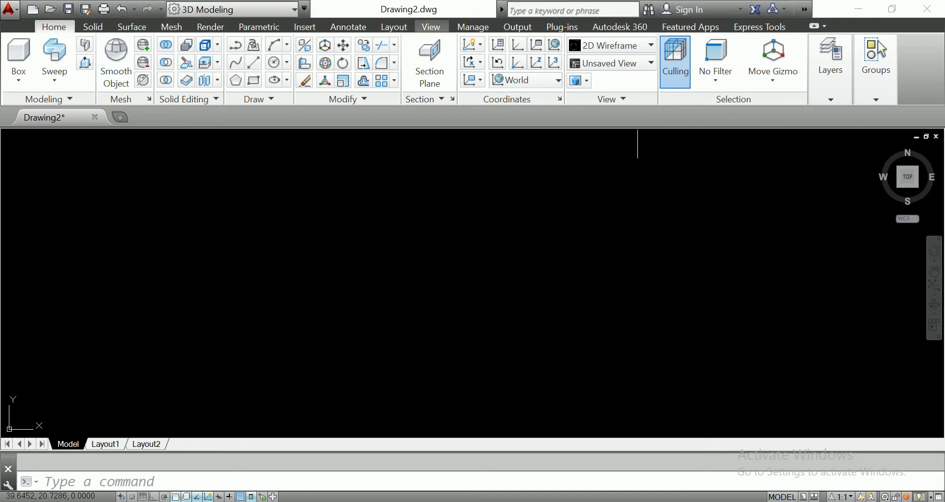
Switch the empty drawing to the Front preset view, aligning the UCS to Front
{"action": "left_click", "coordinate": [431, 26]}
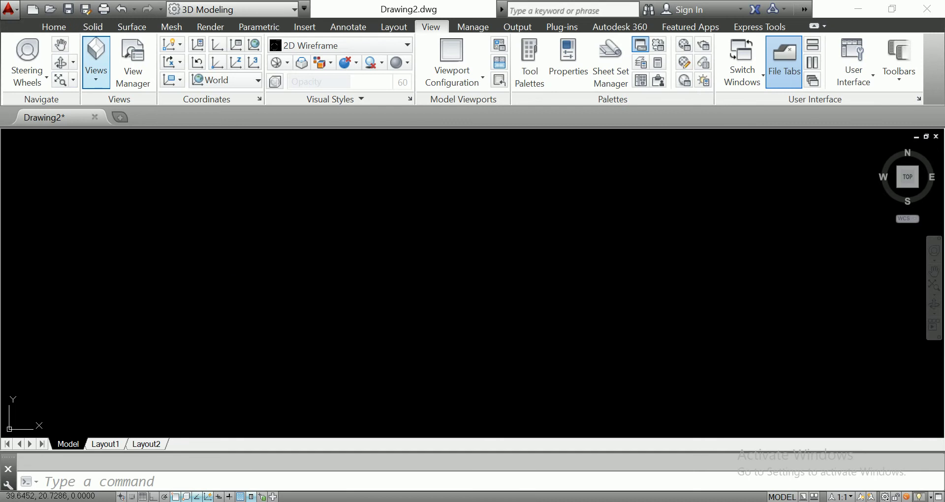
{"action": "left_click", "coordinate": [96, 61]}
{"action": "left_click", "coordinate": [109, 158]}
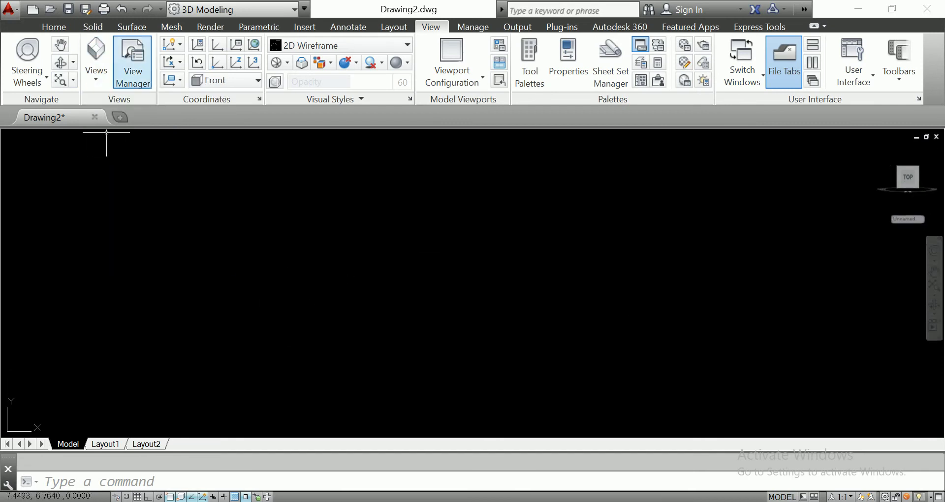
{"action": "left_click", "coordinate": [53, 27]}
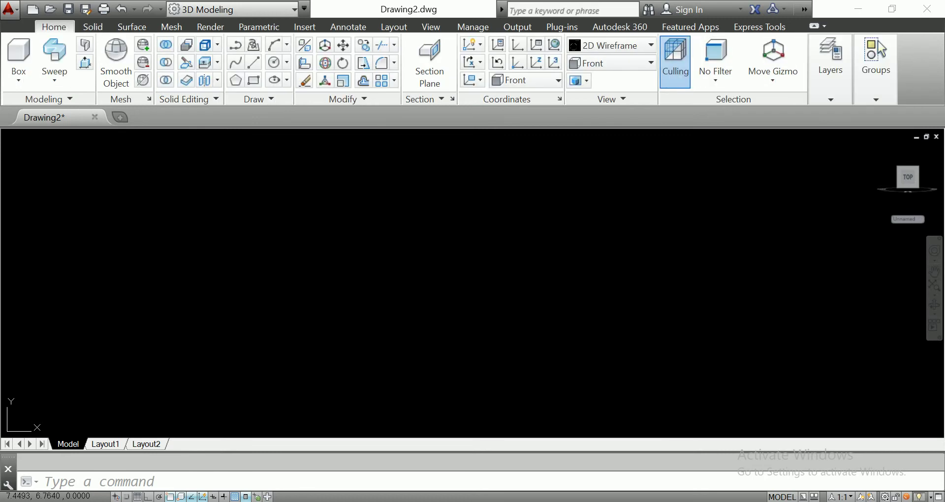
Draw a 500-unit horizontal line with Ortho turned on
{"action": "left_click", "coordinate": [292, 295]}
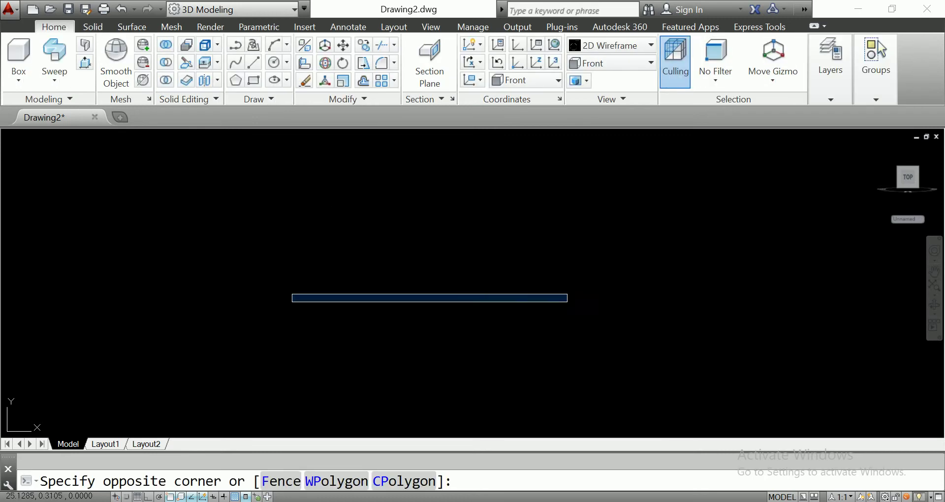
{"action": "left_click", "coordinate": [625, 319]}
{"action": "left_click", "coordinate": [254, 62]}
{"action": "left_click", "coordinate": [249, 319]}
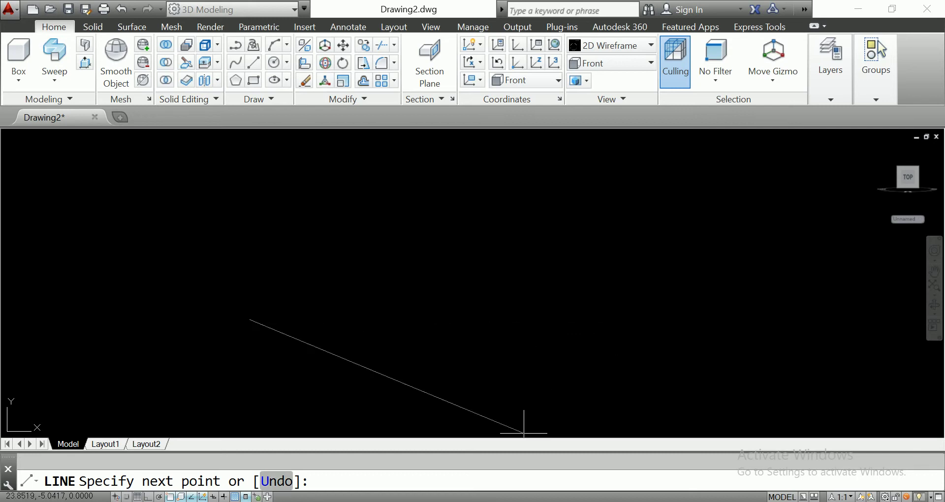
{"action": "key", "text": "F8"}
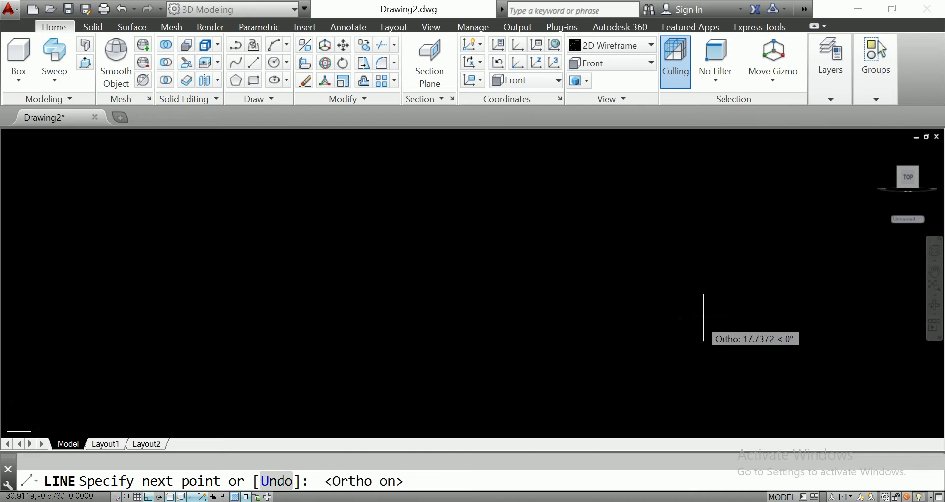
{"action": "type", "text": "500"}
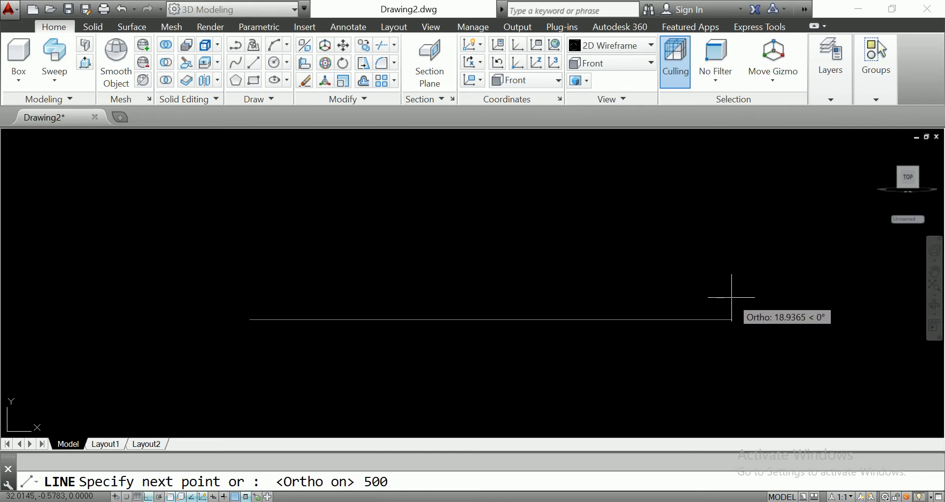
{"action": "key", "text": "Return"}
{"action": "right_click", "coordinate": [680, 260]}
{"action": "left_click", "coordinate": [699, 266]}
Select the new line and zoom out to bring the whole base line into view
{"action": "left_click", "coordinate": [645, 320]}
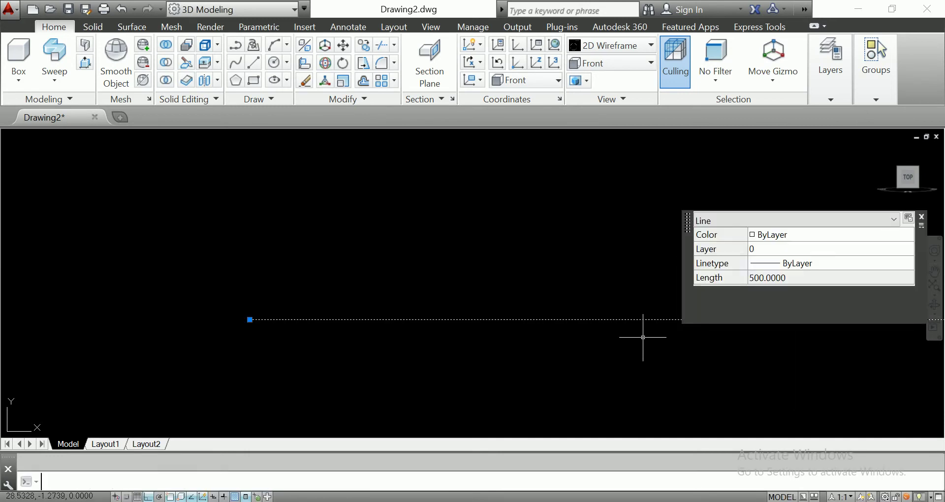
{"action": "type", "text": "re"}
{"action": "scroll", "coordinate": [643, 336], "scroll_direction": "down", "scroll_amount": 5}
{"action": "middle_click_drag", "start_coordinate": [660, 338], "coordinate": [294, 377]}
{"action": "type", "text": "r"}
{"action": "key", "text": "BackSpace"}
{"action": "scroll", "coordinate": [386, 379], "scroll_direction": "down", "scroll_amount": 4}
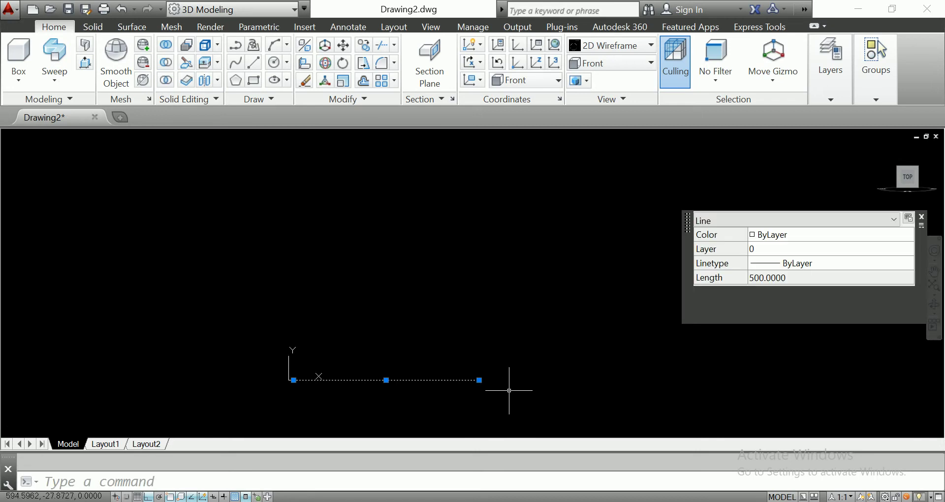
{"action": "type", "text": "re"}
{"action": "key", "text": "BackSpace"}
{"action": "key", "text": "BackSpace"}
{"action": "scroll", "coordinate": [432, 389], "scroll_direction": "down", "scroll_amount": 4}
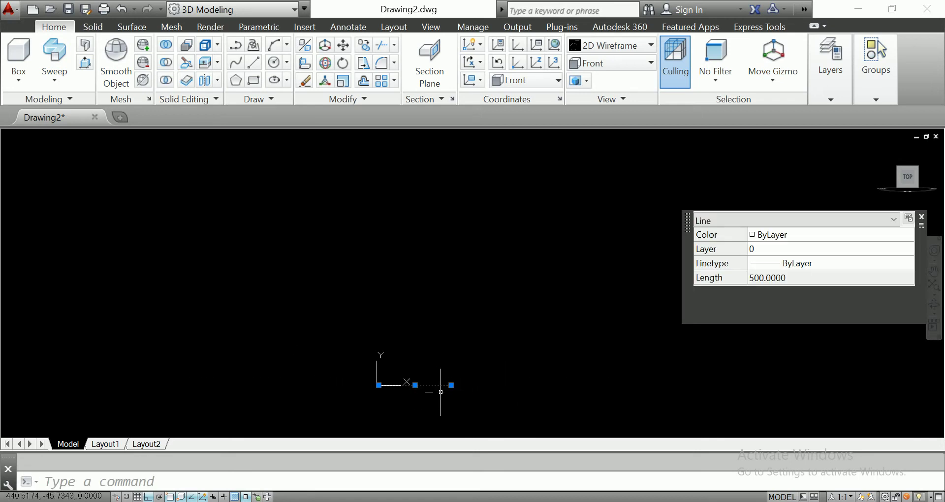
Move the base line further right and recentre it lower in the view
{"action": "type", "text": "m"}
{"action": "key", "text": "Return"}
{"action": "left_click", "coordinate": [440, 392]}
{"action": "left_click", "coordinate": [696, 390]}
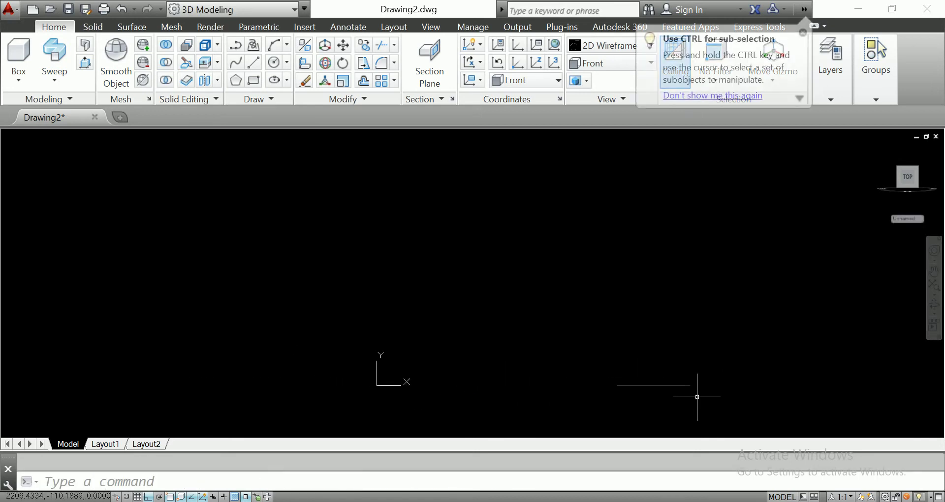
{"action": "scroll", "coordinate": [486, 338], "scroll_direction": "up", "scroll_amount": 2}
{"action": "scroll", "coordinate": [614, 331], "scroll_direction": "up", "scroll_amount": 2}
{"action": "scroll", "coordinate": [401, 363], "scroll_direction": "up", "scroll_amount": 2}
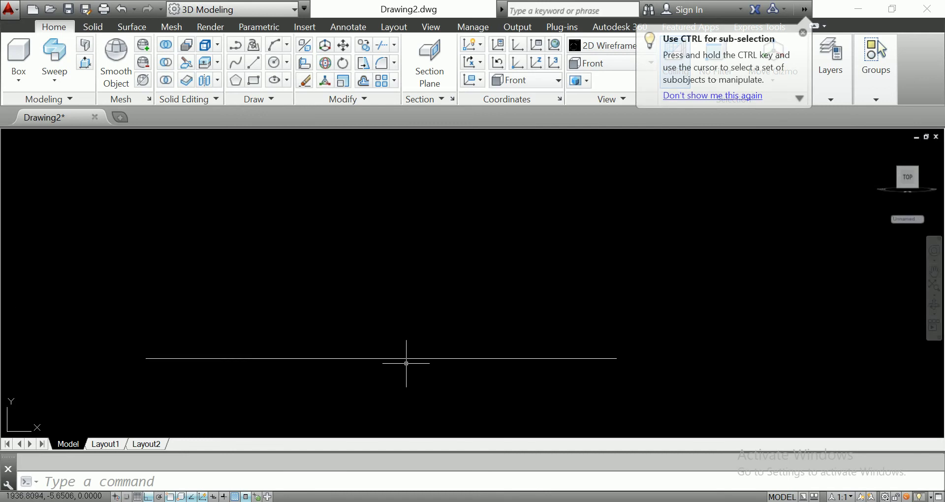
{"action": "scroll", "coordinate": [406, 363], "scroll_direction": "down", "scroll_amount": 2}
{"action": "middle_click_drag", "start_coordinate": [400, 343], "coordinate": [414, 362]}
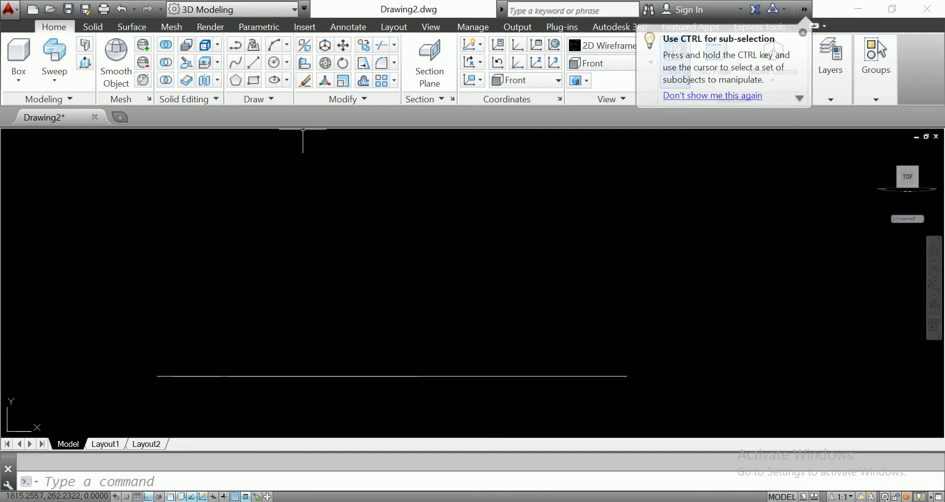
{"action": "left_click", "coordinate": [253, 63]}
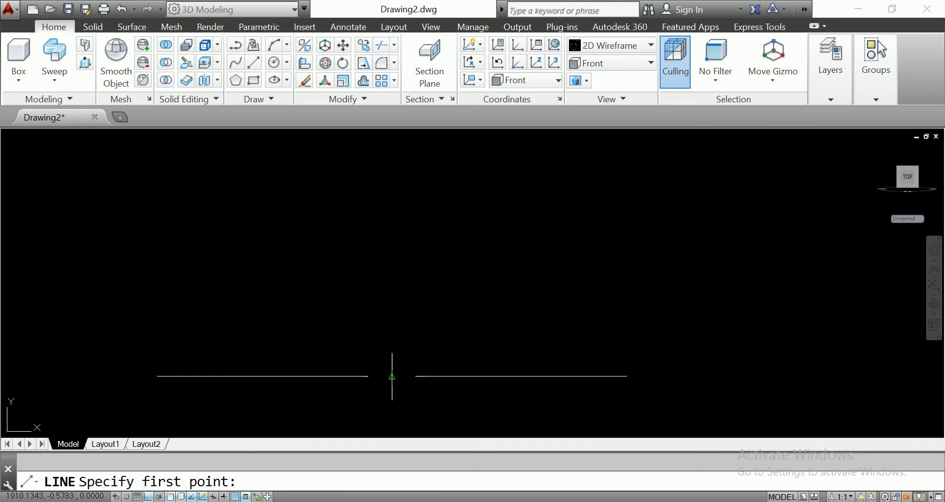
Draw a vertical stem straight up from the base line's midpoint
{"action": "left_click", "coordinate": [392, 376]}
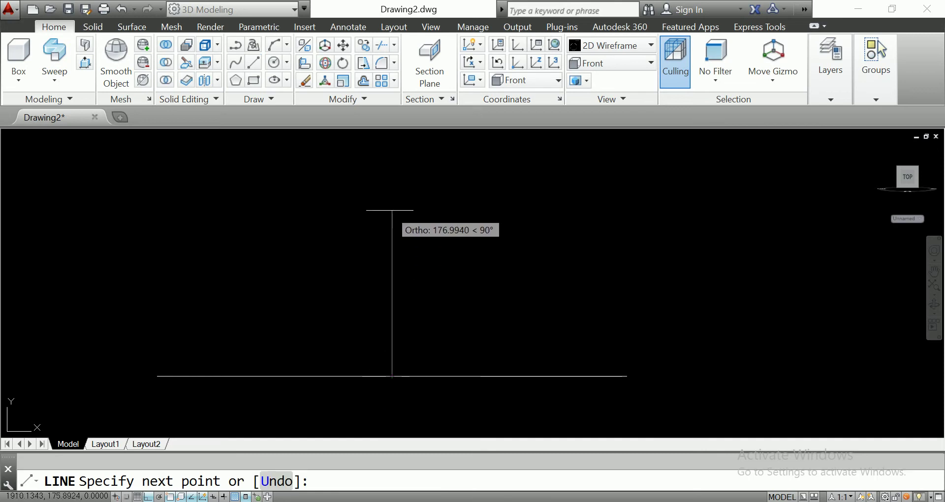
{"action": "left_click", "coordinate": [393, 228]}
{"action": "key", "text": "Return"}
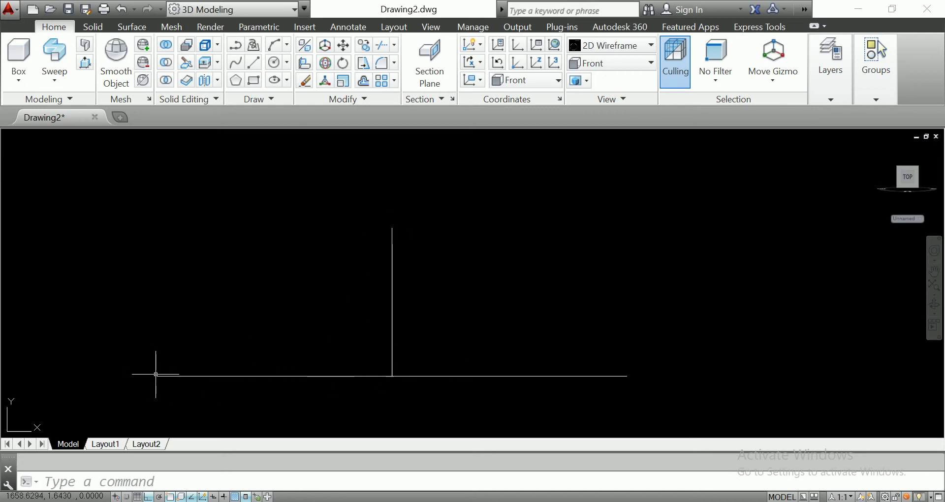
Draw two sloping sides from the base's left end up to the stem and down to the right end
{"action": "type", "text": "l"}
{"action": "key", "text": "Return"}
{"action": "left_click", "coordinate": [157, 376]}
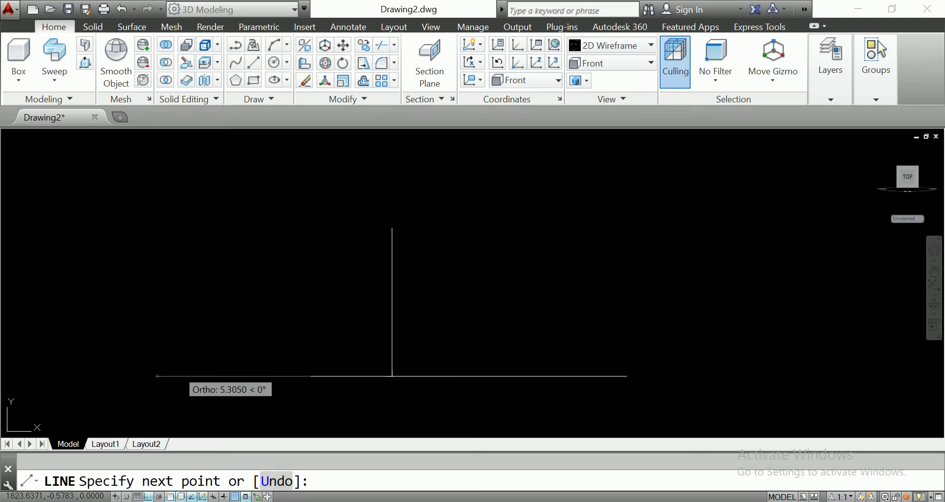
{"action": "left_click", "coordinate": [392, 281]}
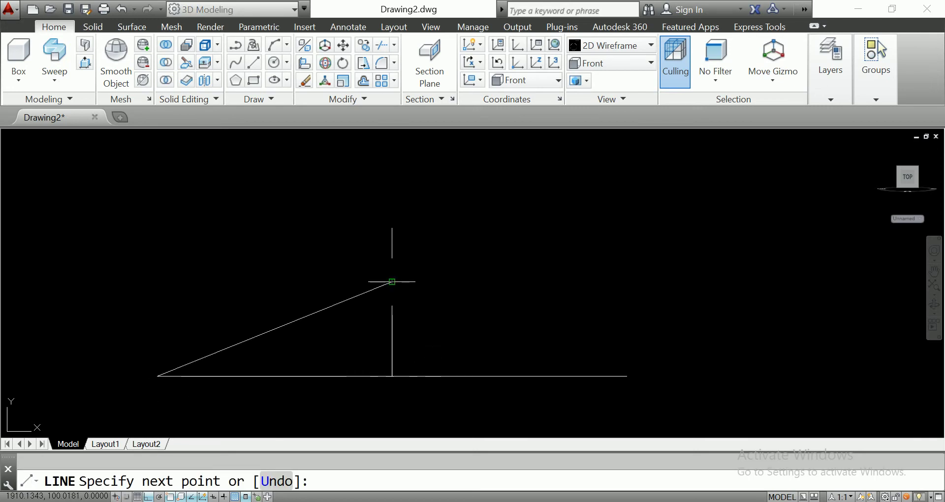
{"action": "left_click", "coordinate": [626, 376]}
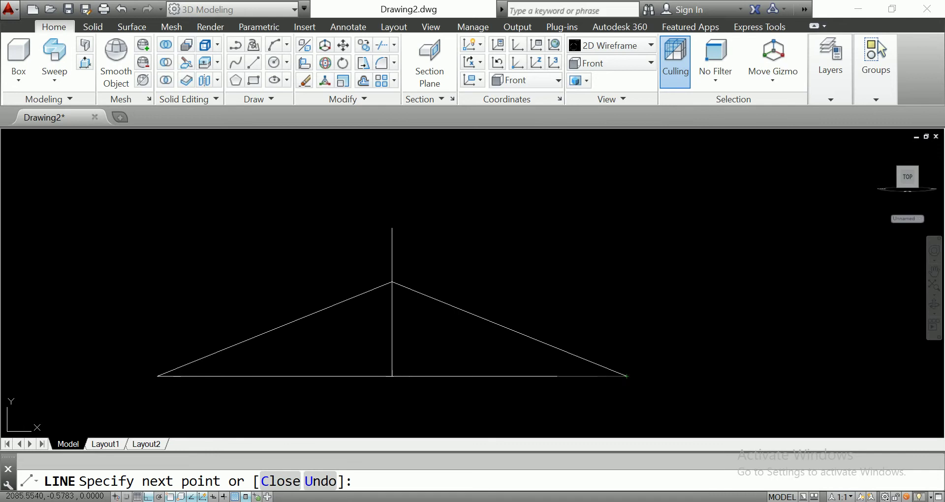
{"action": "key", "text": "Escape"}
{"action": "scroll", "coordinate": [261, 379], "scroll_direction": "down", "scroll_amount": 2}
{"action": "middle_click_drag", "start_coordinate": [310, 367], "coordinate": [390, 366]}
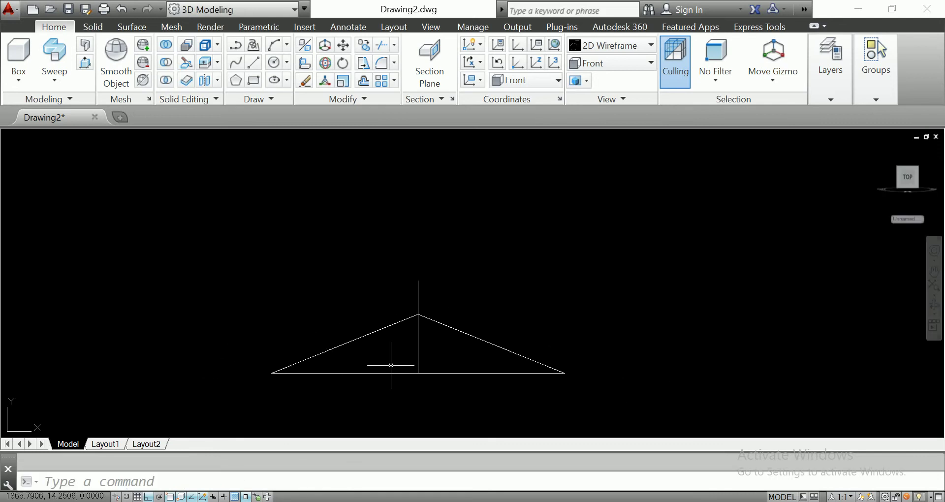
{"action": "type", "text": "f"}
{"action": "key", "text": "Return"}
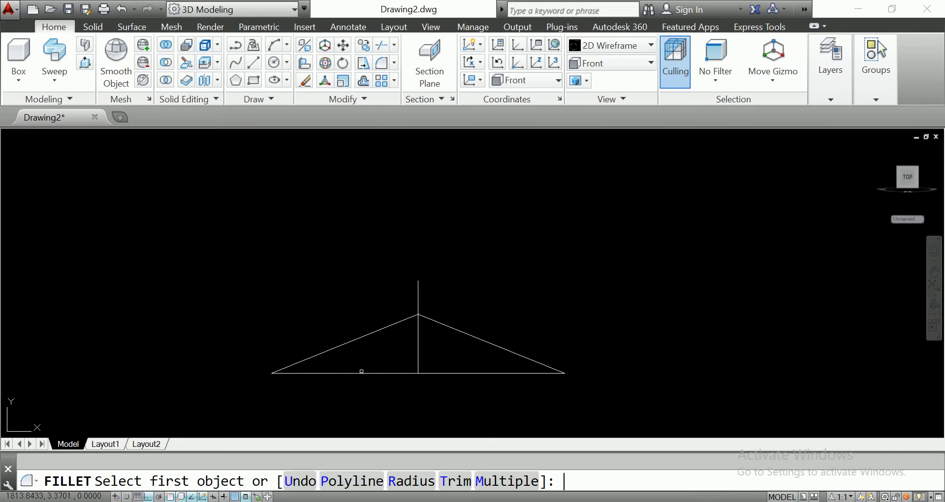
Set the fillet radius to 50, then cancel the first attempt
{"action": "type", "text": "r"}
{"action": "key", "text": "Return"}
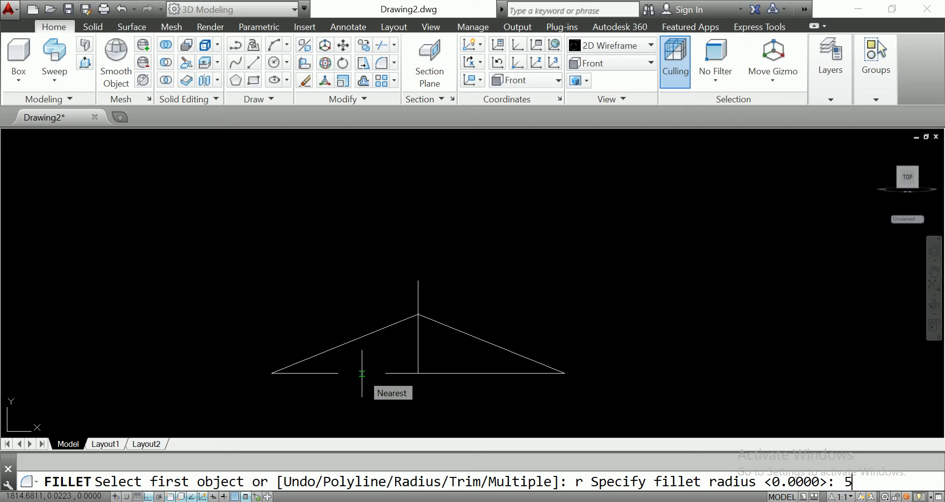
{"action": "key", "text": "Return"}
{"action": "left_click", "coordinate": [327, 372]}
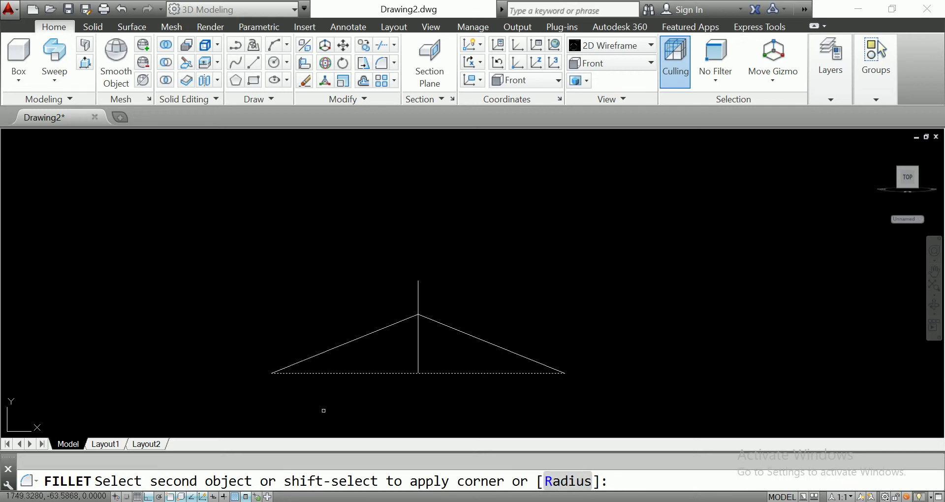
{"action": "key", "text": "Escape"}
Fillet the left bottom corner between the base and the left sloping side
{"action": "type", "text": "f"}
{"action": "key", "text": "Return"}
{"action": "type", "text": "r"}
{"action": "key", "text": "Return"}
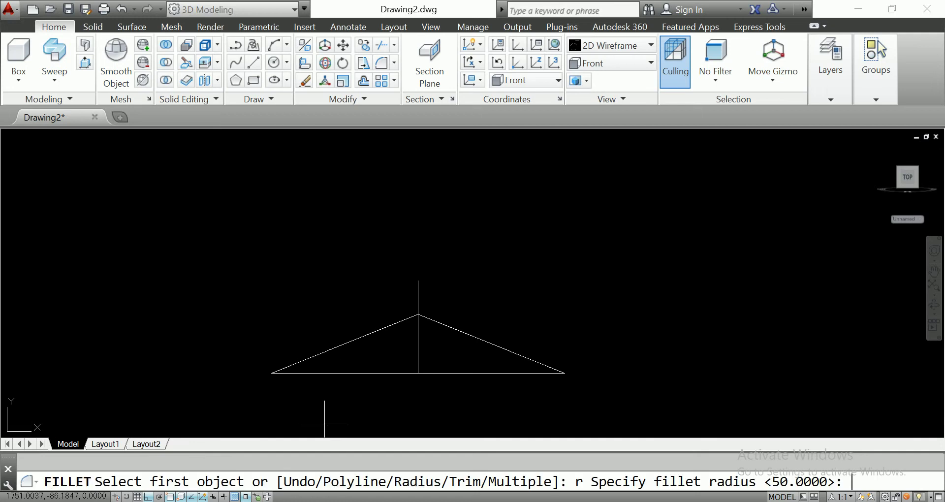
{"action": "key", "text": "Return"}
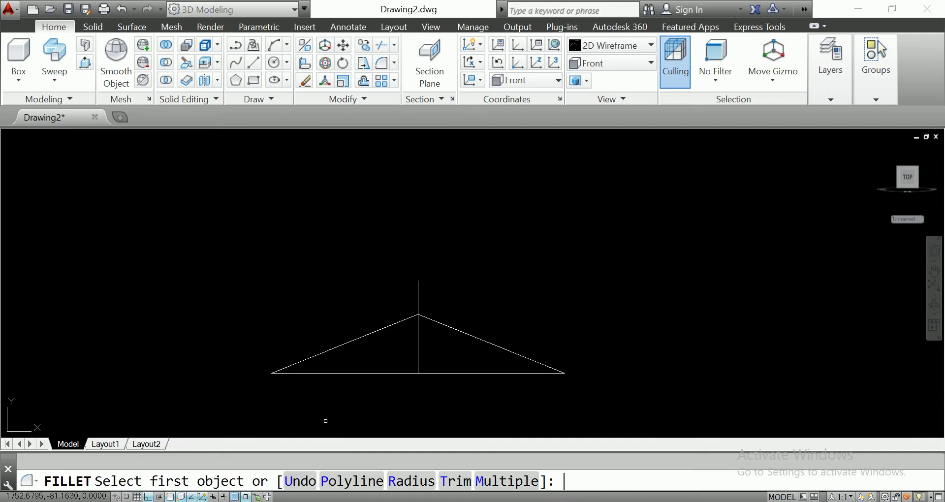
{"action": "left_click", "coordinate": [295, 373]}
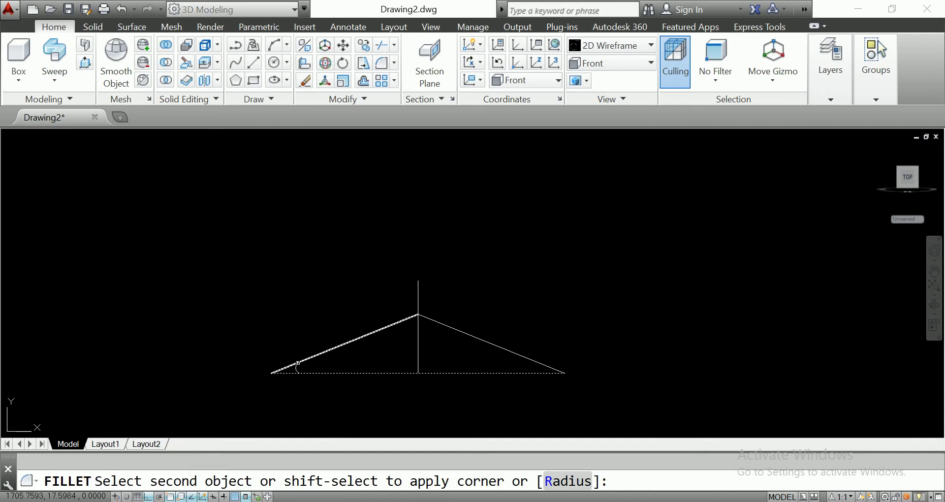
{"action": "left_click", "coordinate": [298, 365]}
Fillet the right bottom corner between the base and the right sloping side
{"action": "key", "text": "Return"}
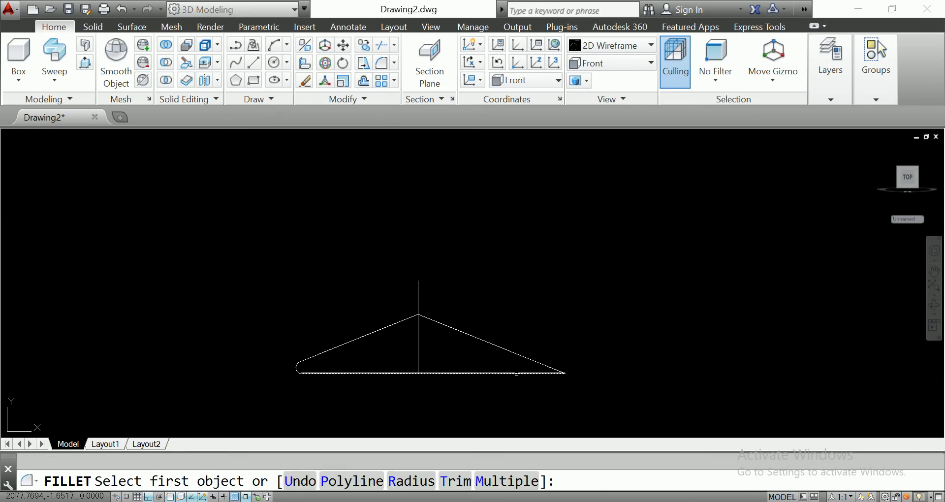
{"action": "left_click", "coordinate": [521, 373]}
{"action": "left_click", "coordinate": [526, 358]}
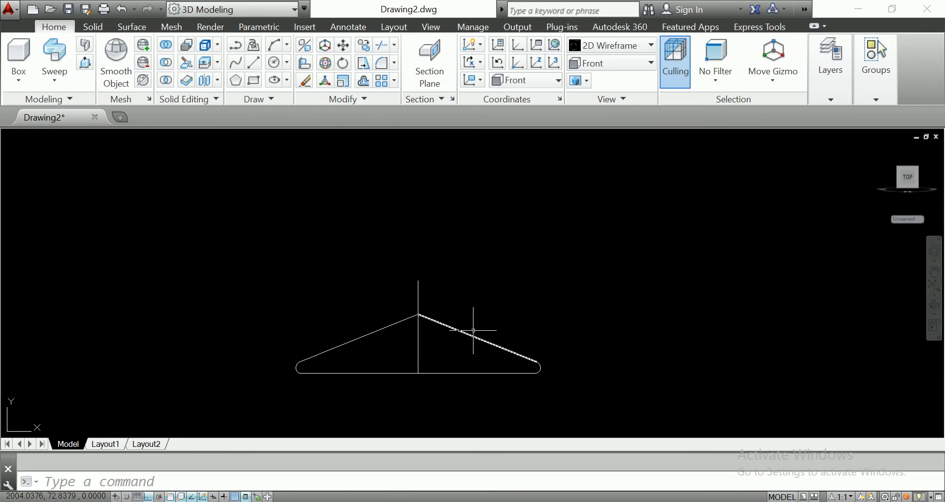
{"action": "scroll", "coordinate": [406, 318], "scroll_direction": "up", "scroll_amount": 2}
{"action": "key", "text": "Return"}
Trim away the part of the vertical stem below the triangle's apex
{"action": "left_click", "coordinate": [409, 318]}
{"action": "left_click", "coordinate": [443, 318]}
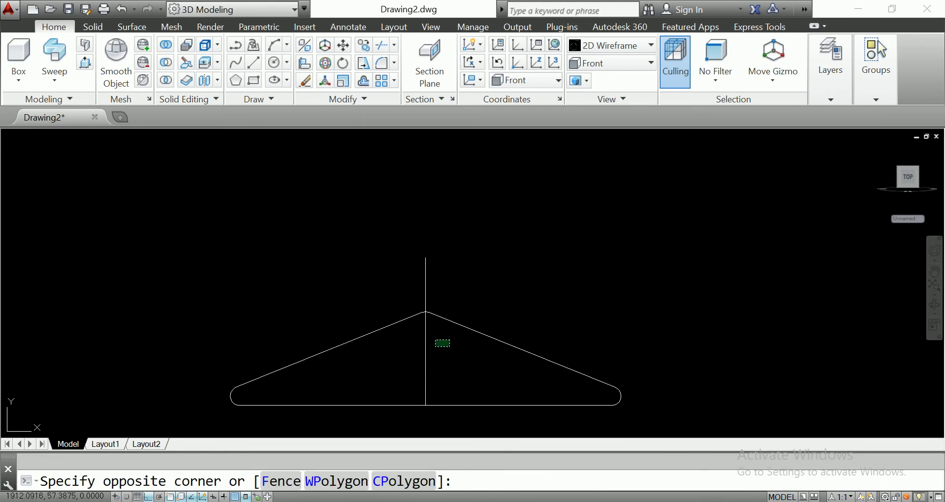
{"action": "left_click", "coordinate": [425, 364]}
{"action": "left_click", "coordinate": [450, 361]}
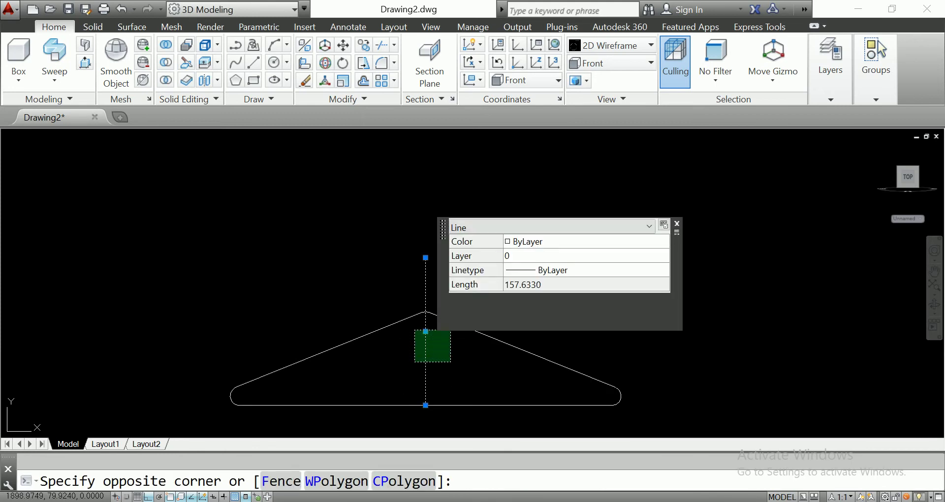
{"action": "left_click", "coordinate": [393, 306]}
{"action": "type", "text": "tr"}
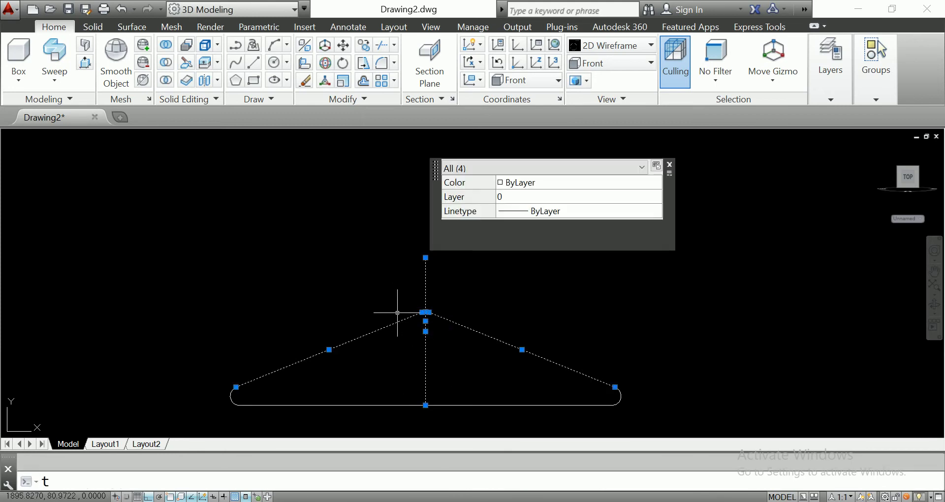
{"action": "key", "text": "Return"}
{"action": "left_click", "coordinate": [426, 369]}
{"action": "key", "text": "Return"}
Shorten the stem by dragging its top endpoint down to a short stub
{"action": "scroll", "coordinate": [429, 295], "scroll_direction": "up", "scroll_amount": 1}
{"action": "scroll", "coordinate": [429, 333], "scroll_direction": "up", "scroll_amount": 1}
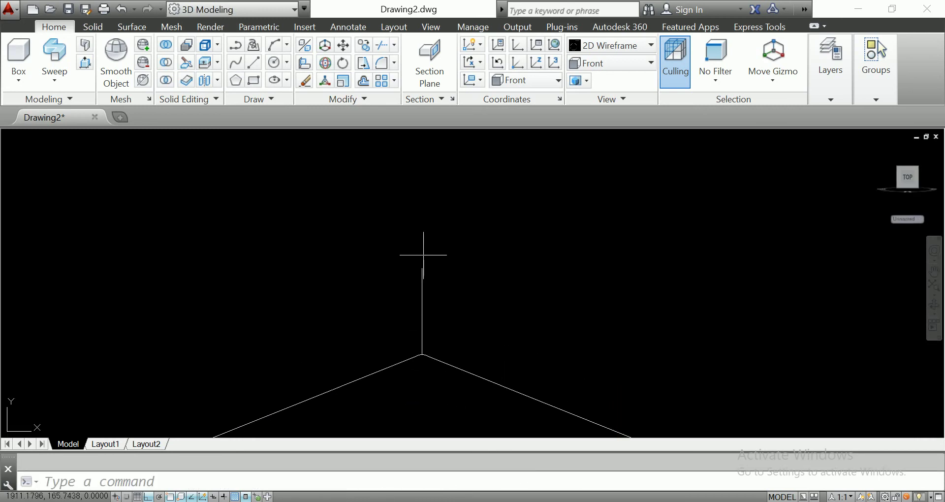
{"action": "left_click", "coordinate": [439, 276]}
{"action": "left_click", "coordinate": [412, 287]}
{"action": "left_click", "coordinate": [421, 269]}
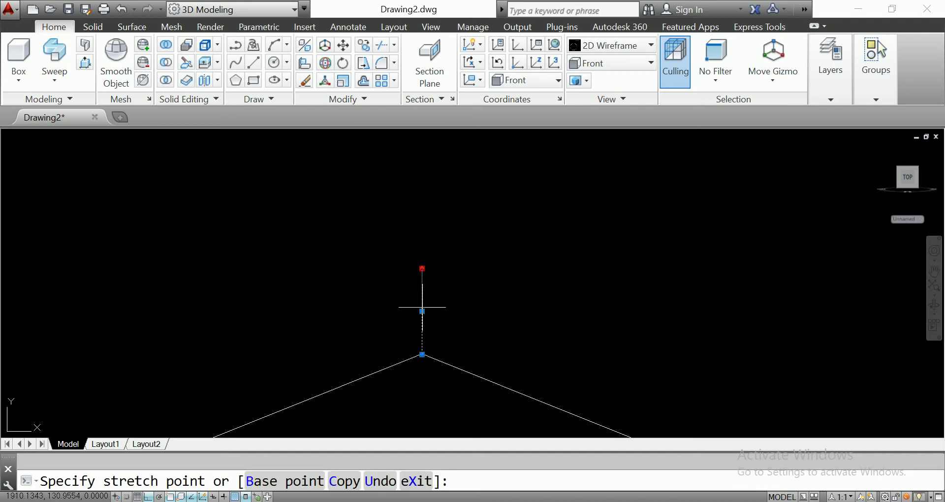
{"action": "left_click", "coordinate": [422, 311]}
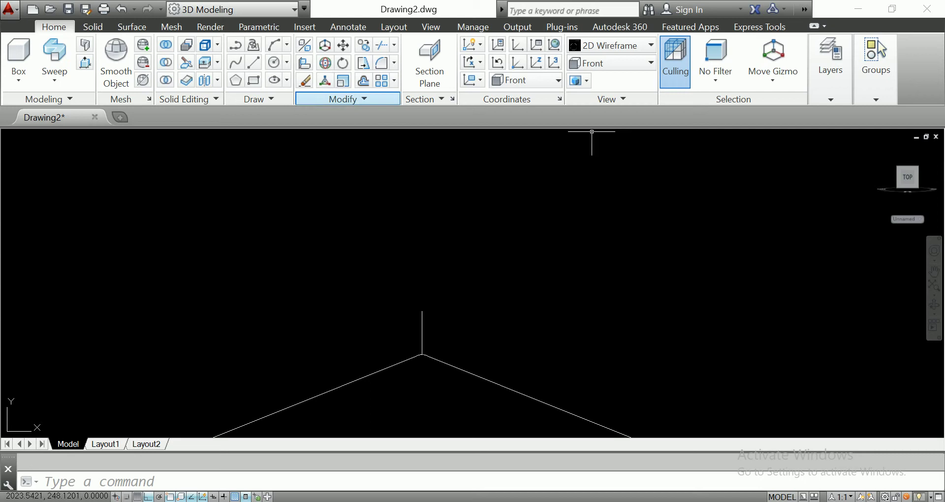
Draw a 3-point arc from the stem's top end to form the hook, then zoom out to the whole hanger
{"action": "left_click", "coordinate": [274, 45]}
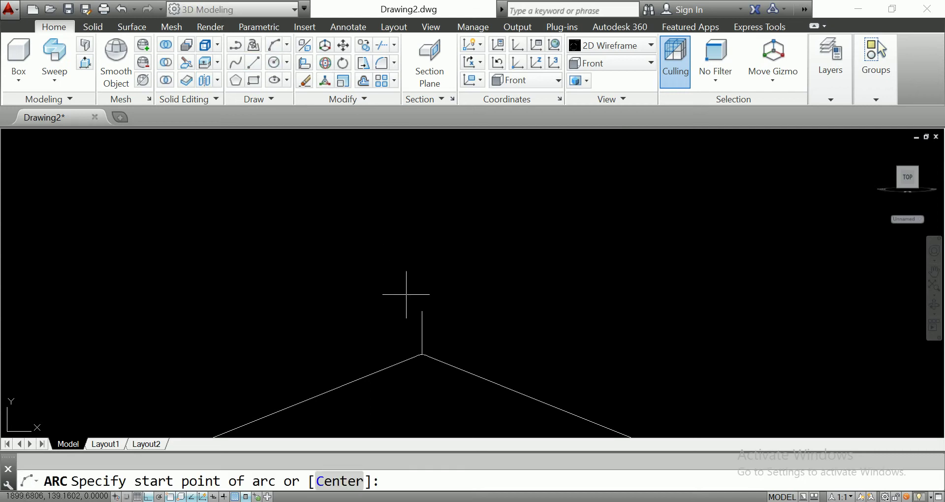
{"action": "left_click", "coordinate": [422, 311]}
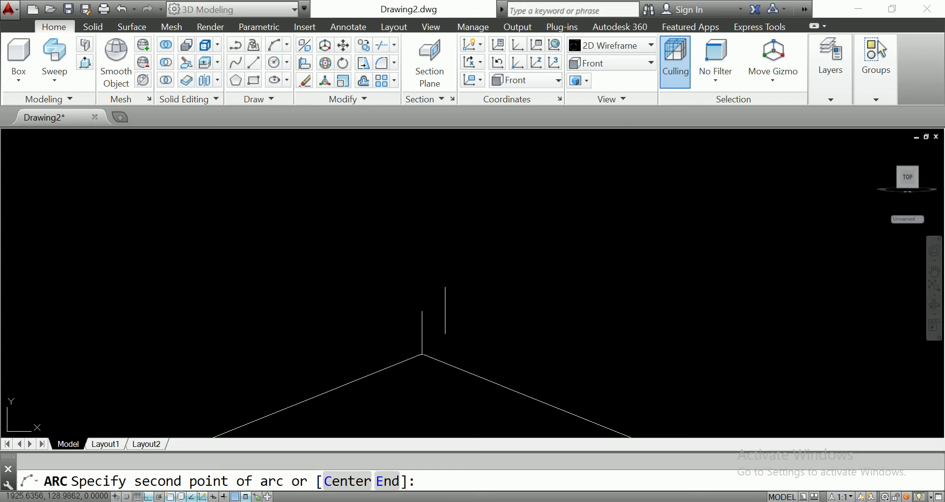
{"action": "scroll", "coordinate": [445, 315], "scroll_direction": "up", "scroll_amount": 5}
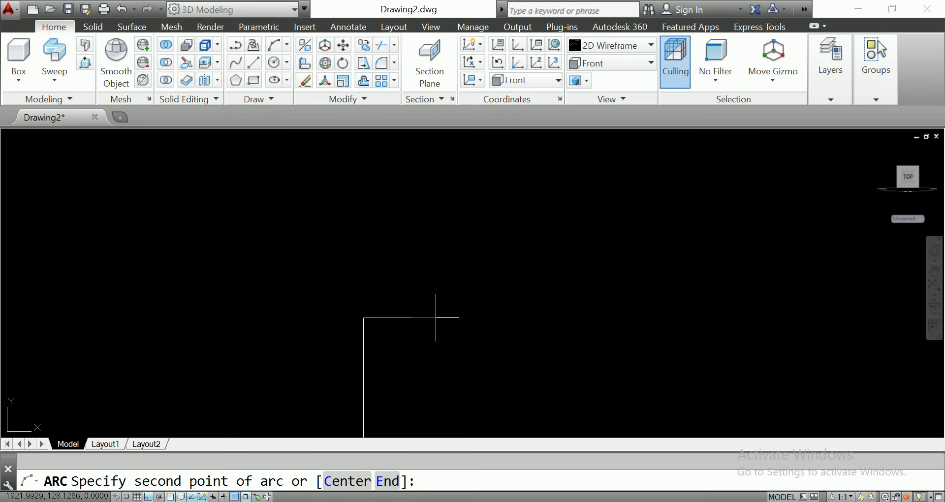
{"action": "left_click", "coordinate": [435, 318]}
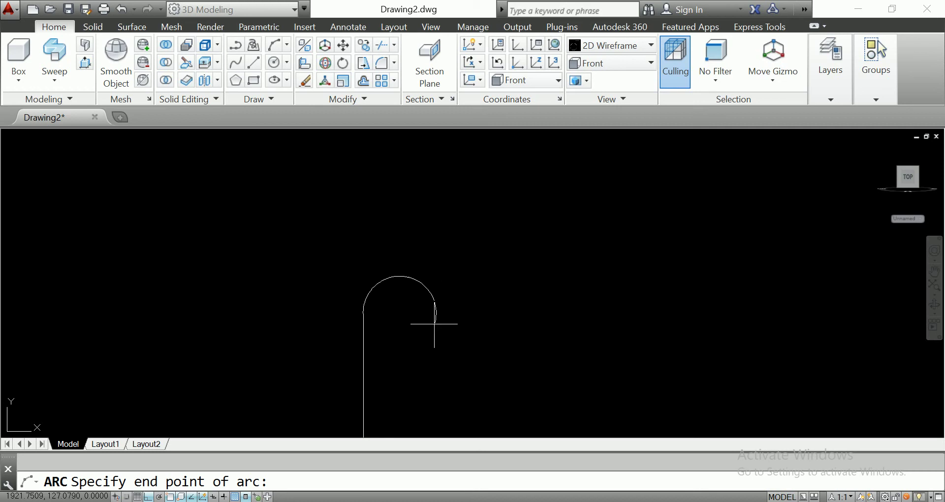
{"action": "left_click", "coordinate": [435, 325]}
{"action": "scroll", "coordinate": [445, 365], "scroll_direction": "down", "scroll_amount": 4}
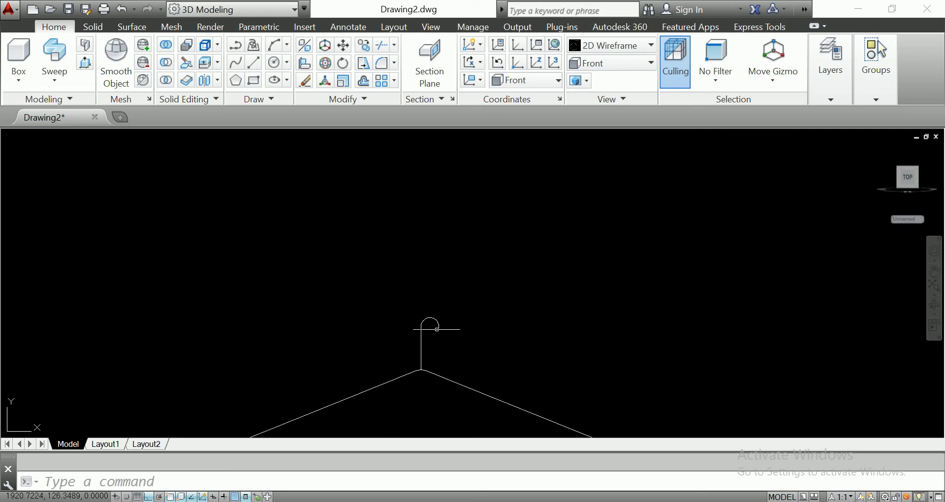
{"action": "mouse_move", "coordinate": [448, 355]}
{"action": "middle_mouse_down"}
{"action": "mouse_move", "coordinate": [434, 249]}
{"action": "mouse_move", "coordinate": [492, 248]}
{"action": "middle_mouse_up"}
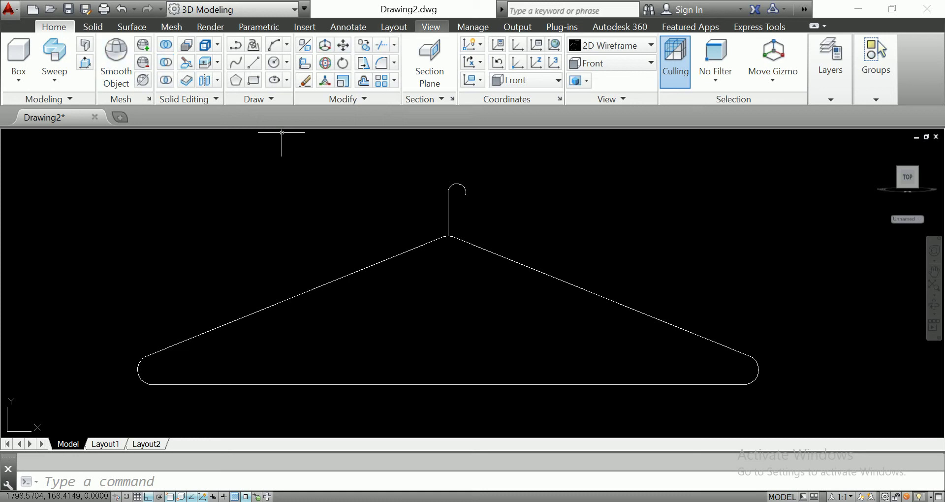
Switch to the Right preset view to see the hanger edge-on
{"action": "left_click", "coordinate": [431, 26]}
{"action": "left_click", "coordinate": [96, 59]}
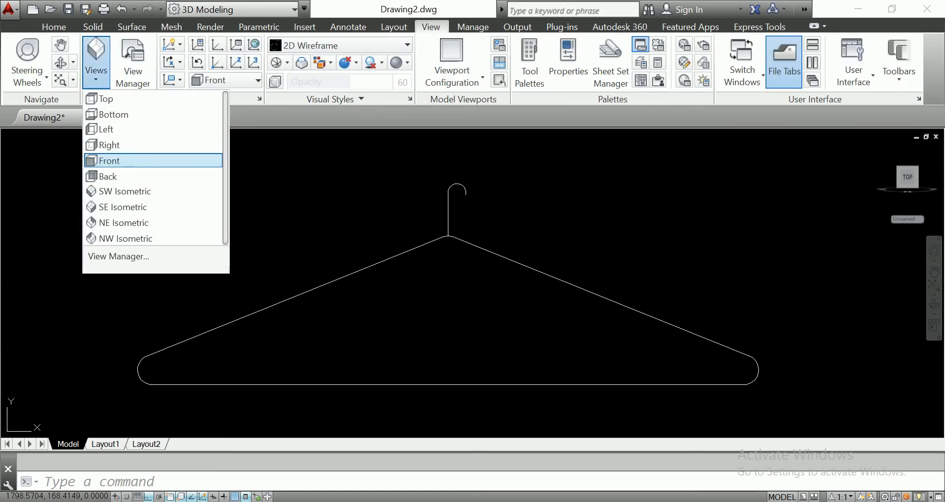
{"action": "left_click", "coordinate": [133, 145]}
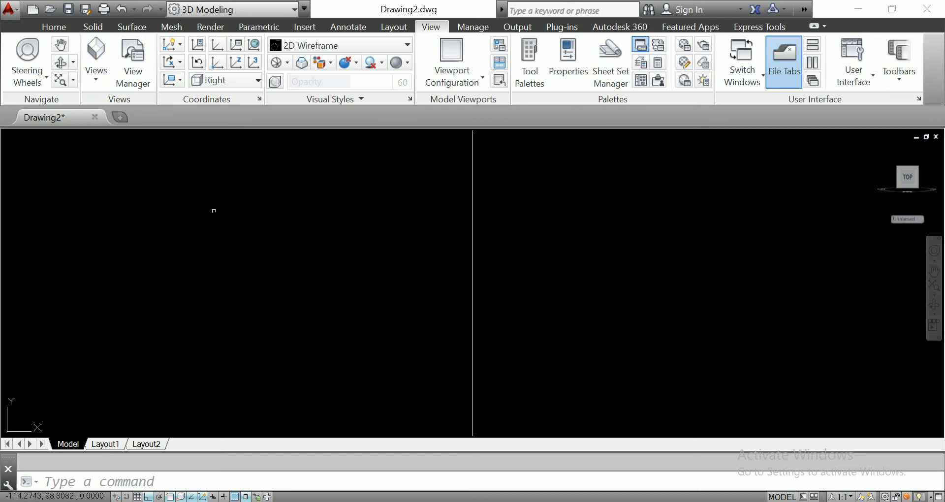
{"action": "scroll", "coordinate": [489, 329], "scroll_direction": "down", "scroll_amount": 3}
{"action": "scroll", "coordinate": [482, 368], "scroll_direction": "up", "scroll_amount": 2}
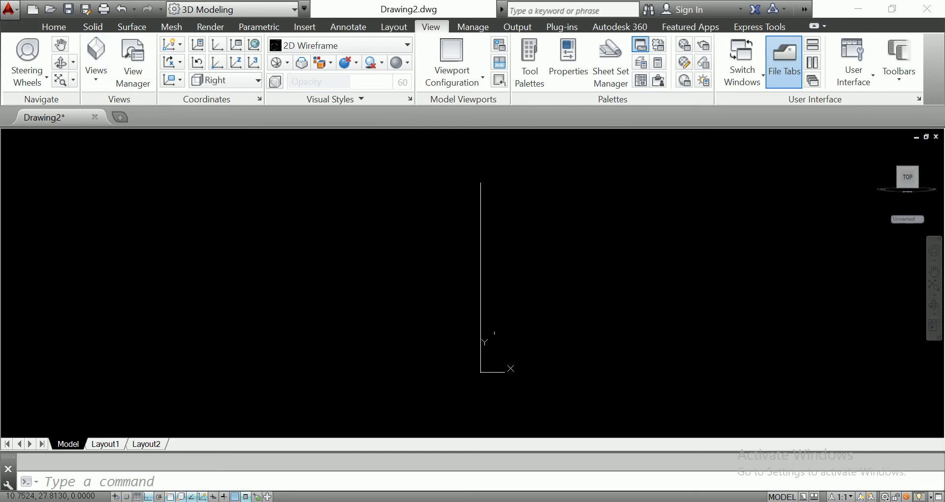
Select the whole hanger and move it sideways to the right
{"action": "left_click", "coordinate": [533, 160]}
{"action": "left_click", "coordinate": [430, 400]}
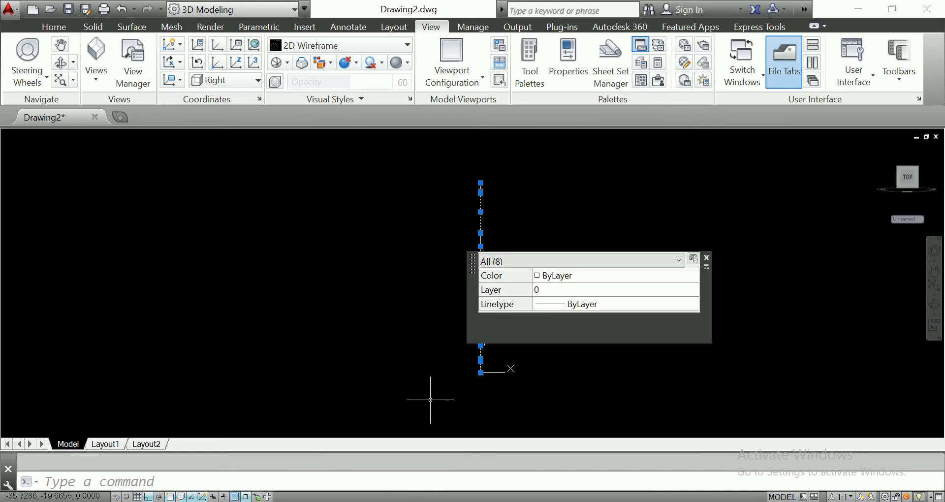
{"action": "type", "text": "m"}
{"action": "key", "text": "Return"}
{"action": "left_click", "coordinate": [463, 395]}
{"action": "left_click", "coordinate": [575, 385]}
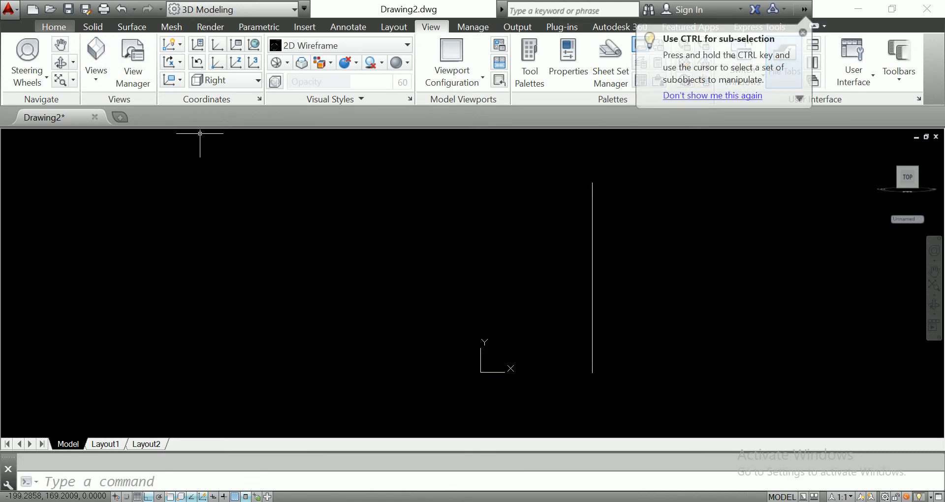
Draw a small circle centred on the hanger line's lower endpoint
{"action": "left_click", "coordinate": [54, 27]}
{"action": "left_click", "coordinate": [274, 63]}
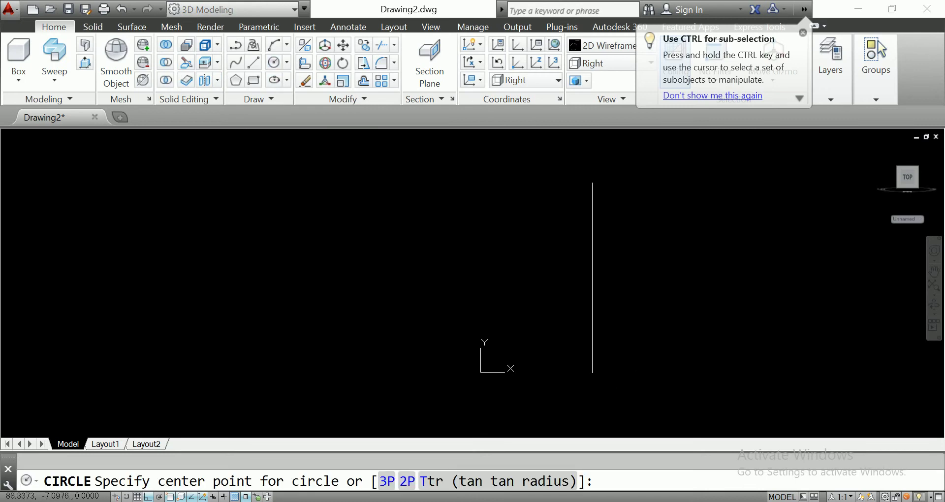
{"action": "left_click", "coordinate": [591, 373]}
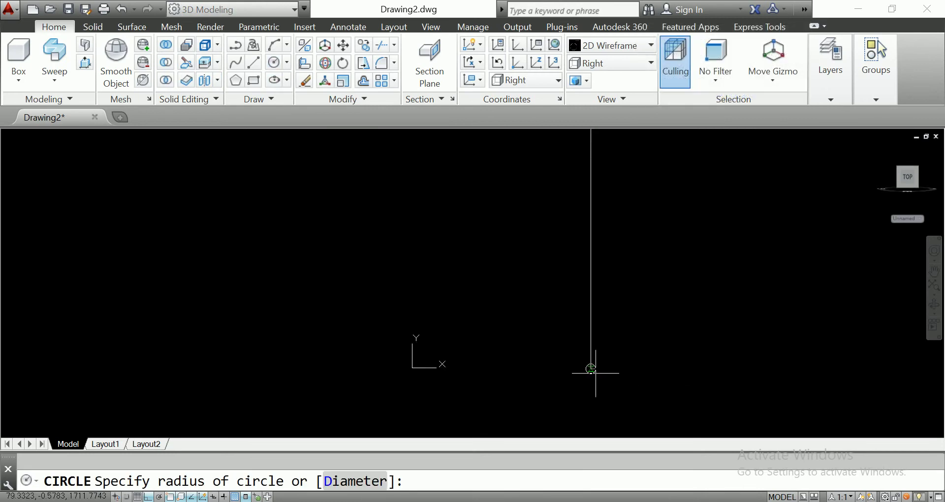
{"action": "left_click", "coordinate": [595, 373]}
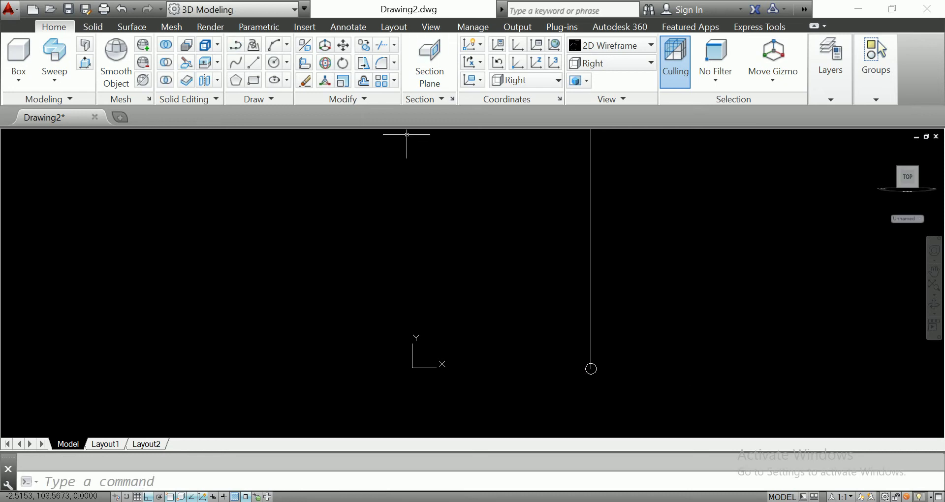
{"action": "left_click", "coordinate": [431, 26]}
{"action": "left_click", "coordinate": [96, 57]}
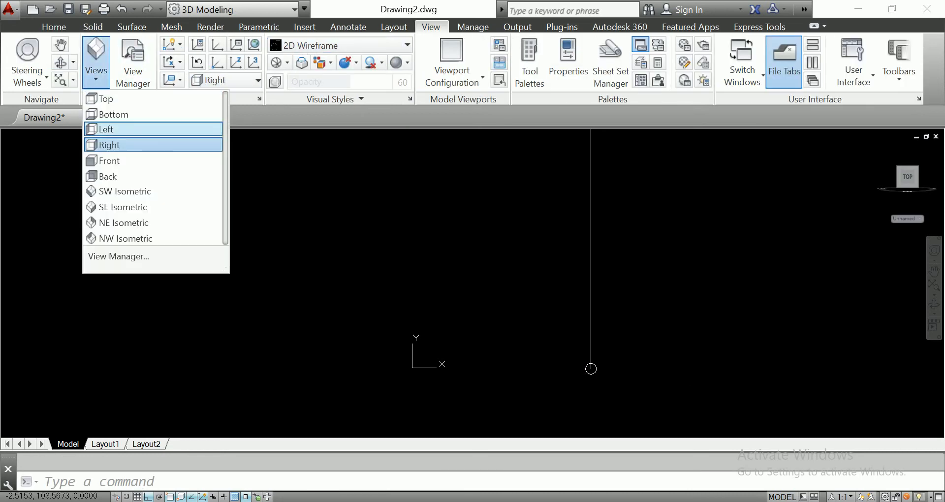
Switch to SW Isometric view and zoom in on the hanger's profile circle
{"action": "left_click", "coordinate": [114, 188]}
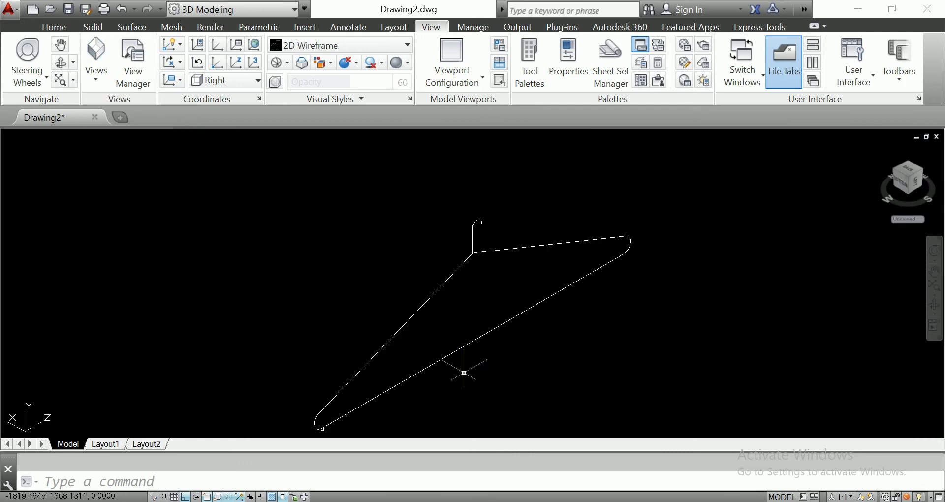
{"action": "middle_click_drag", "start_coordinate": [488, 356], "coordinate": [388, 316]}
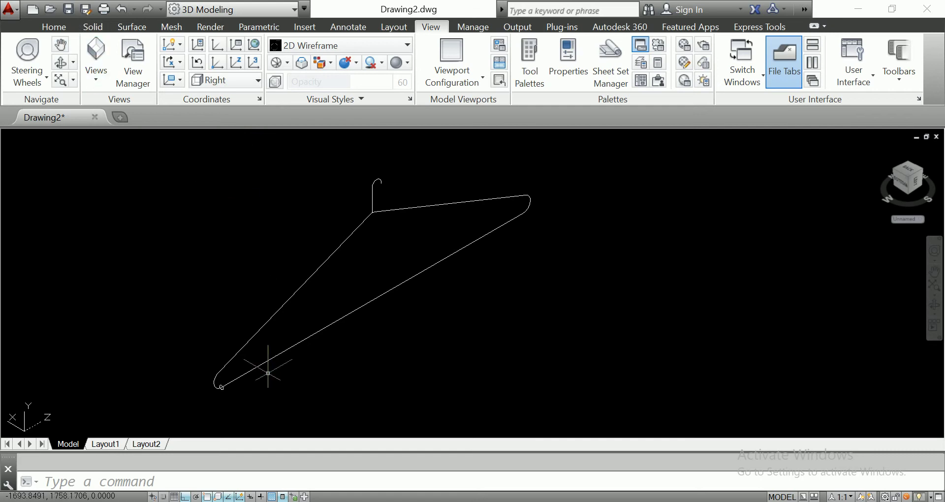
{"action": "scroll", "coordinate": [229, 396], "scroll_direction": "up", "scroll_amount": 3}
{"action": "scroll", "coordinate": [227, 374], "scroll_direction": "up", "scroll_amount": 2}
{"action": "scroll", "coordinate": [227, 349], "scroll_direction": "up", "scroll_amount": 2}
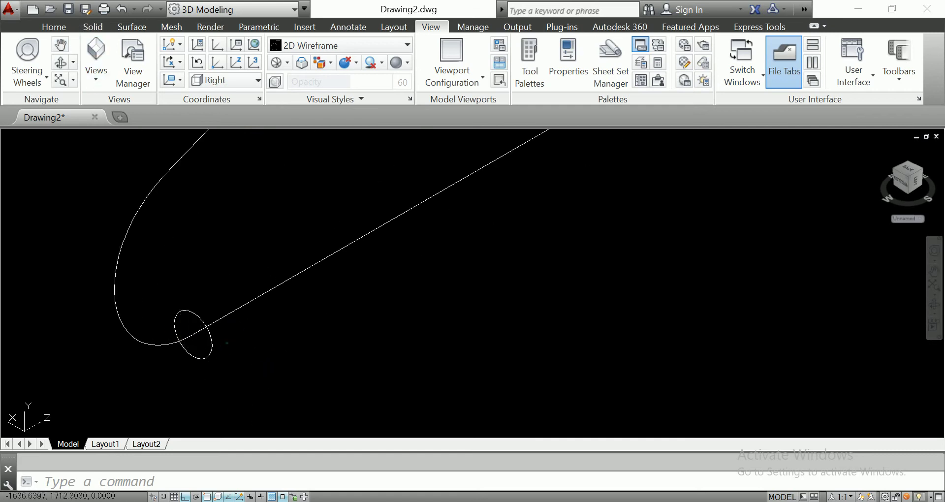
Shrink the profile circle's radius from 2.4075 to about 1.88 with its quadrant grip
{"action": "left_click", "coordinate": [211, 340]}
{"action": "scroll", "coordinate": [204, 334], "scroll_direction": "up", "scroll_amount": 2}
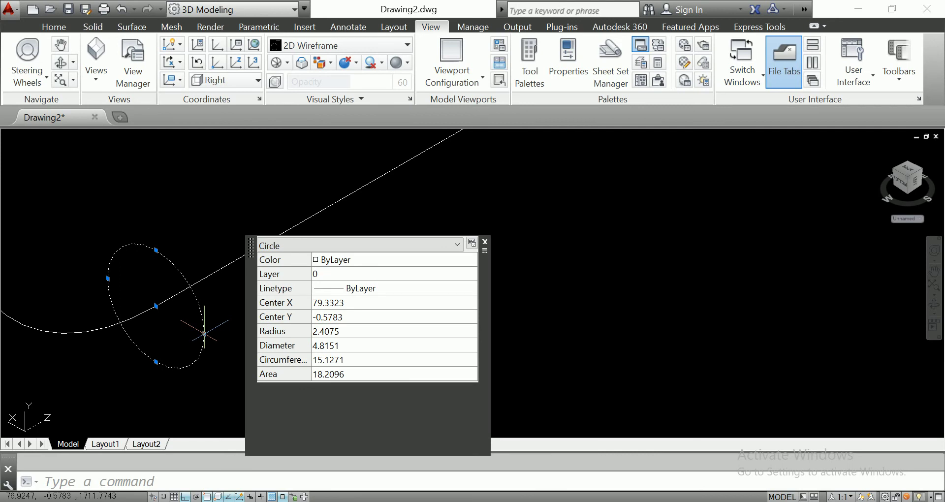
{"action": "left_click", "coordinate": [205, 334]}
{"action": "left_click", "coordinate": [194, 331]}
{"action": "scroll", "coordinate": [194, 331], "scroll_direction": "down", "scroll_amount": 2}
{"action": "key", "text": "Escape"}
Zoom back out and pan to recentre the whole hanger
{"action": "scroll", "coordinate": [212, 355], "scroll_direction": "down", "scroll_amount": 1}
{"action": "scroll", "coordinate": [296, 357], "scroll_direction": "down", "scroll_amount": 1}
{"action": "scroll", "coordinate": [345, 358], "scroll_direction": "down", "scroll_amount": 2}
{"action": "scroll", "coordinate": [249, 386], "scroll_direction": "up", "scroll_amount": 1}
{"action": "middle_click_drag", "start_coordinate": [251, 386], "coordinate": [315, 371]}
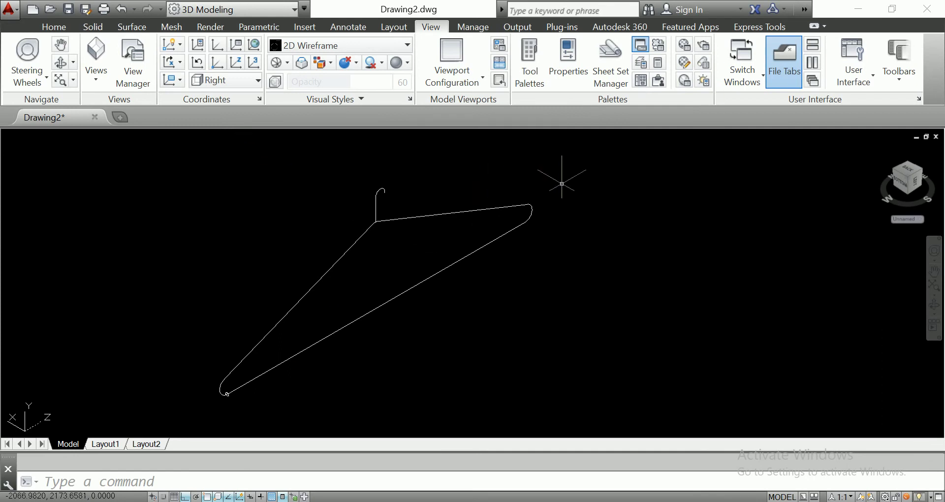
{"action": "left_click", "coordinate": [590, 133]}
{"action": "left_click", "coordinate": [275, 374]}
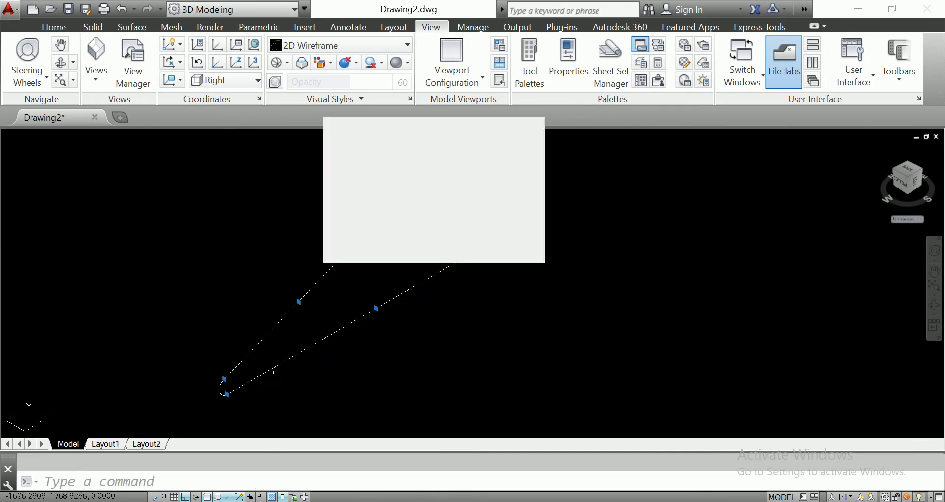
{"action": "scroll", "coordinate": [240, 380], "scroll_direction": "up", "scroll_amount": 3}
{"action": "left_click", "coordinate": [240, 380]}
{"action": "left_click", "coordinate": [187, 373]}
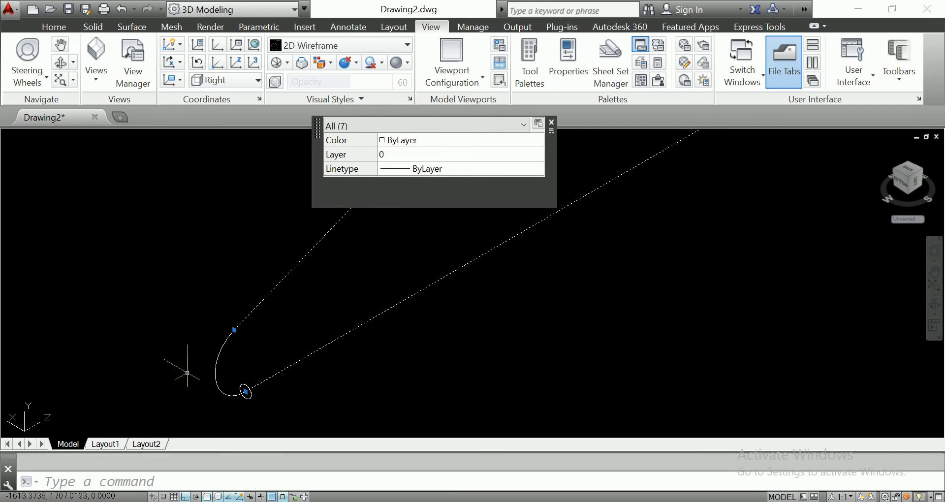
{"action": "left_click", "coordinate": [224, 356]}
{"action": "left_click", "coordinate": [245, 390]}
{"action": "scroll", "coordinate": [499, 381], "scroll_direction": "down", "scroll_amount": 1}
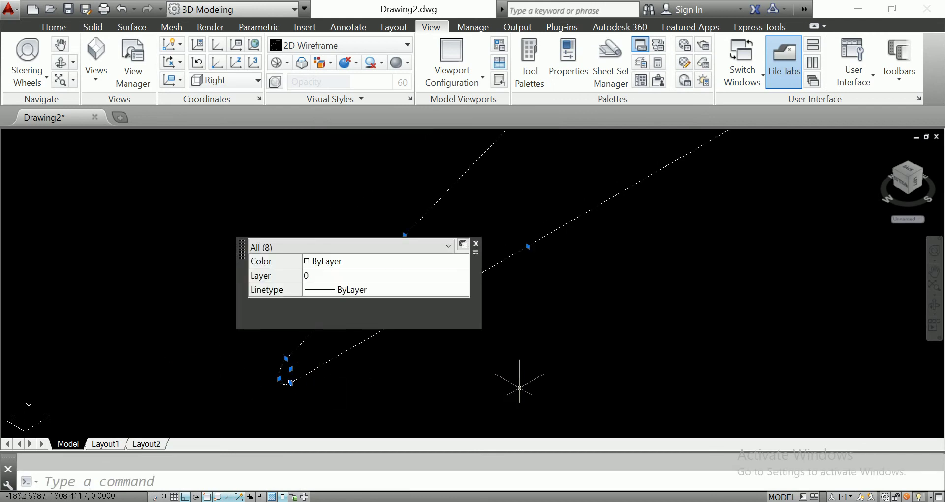
{"action": "scroll", "coordinate": [553, 298], "scroll_direction": "down", "scroll_amount": 2}
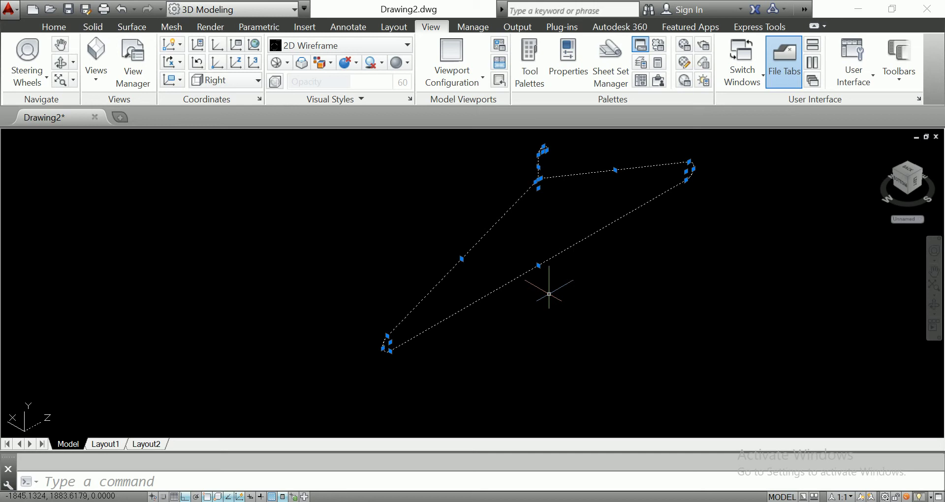
{"action": "middle_click_drag", "start_coordinate": [615, 275], "coordinate": [539, 315]}
{"action": "key", "text": "Escape"}
{"action": "left_click", "coordinate": [313, 392]}
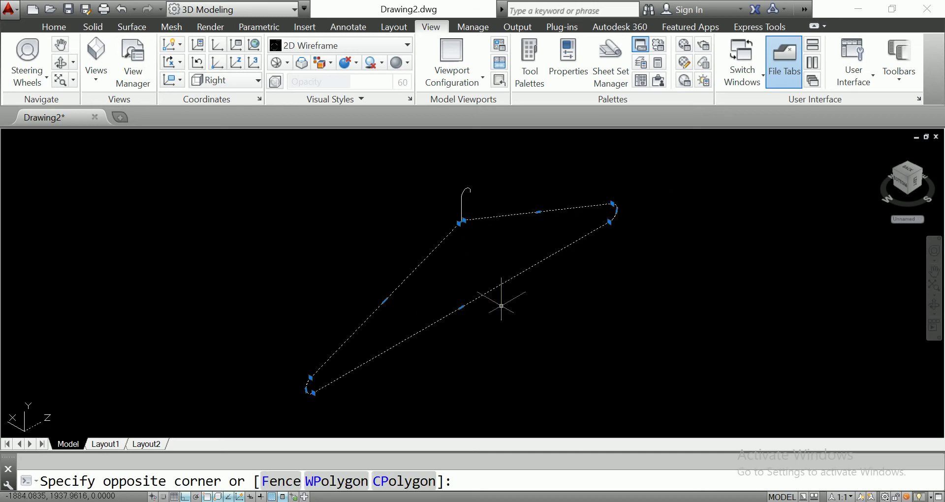
{"action": "left_click", "coordinate": [500, 301]}
{"action": "middle_click_drag", "start_coordinate": [487, 251], "coordinate": [422, 295]}
{"action": "scroll", "coordinate": [422, 295], "scroll_direction": "up", "scroll_amount": 3}
{"action": "scroll", "coordinate": [390, 253], "scroll_direction": "up", "scroll_amount": 3}
{"action": "scroll", "coordinate": [364, 302], "scroll_direction": "down", "scroll_amount": 3}
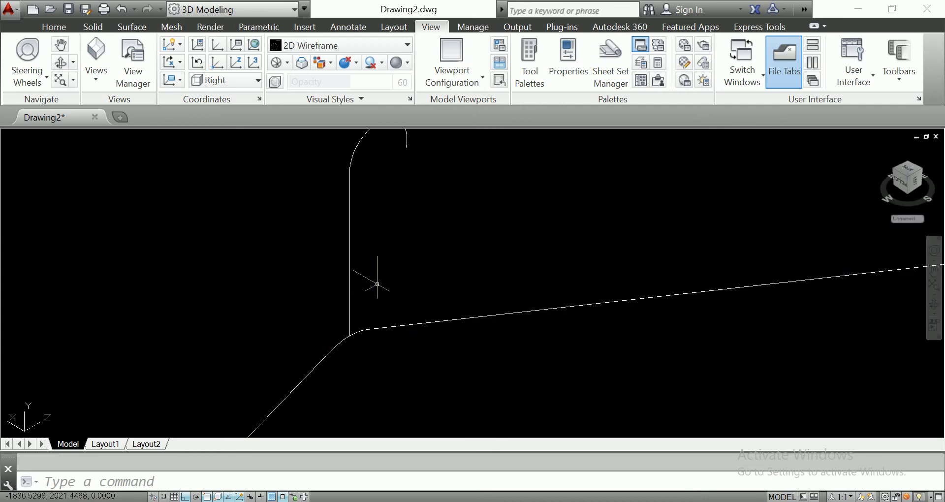
{"action": "left_click", "coordinate": [422, 201]}
Join the hooked stem polyline to the triangle outline at the corner with J
{"action": "left_click", "coordinate": [328, 282]}
{"action": "type", "text": "j"}
{"action": "key", "text": "Return"}
{"action": "left_click", "coordinate": [397, 306]}
{"action": "left_click", "coordinate": [358, 329]}
{"action": "type", "text": "j"}
{"action": "key", "text": "Return"}
Reselect the stem and outline polylines at the corner
{"action": "left_click", "coordinate": [396, 310]}
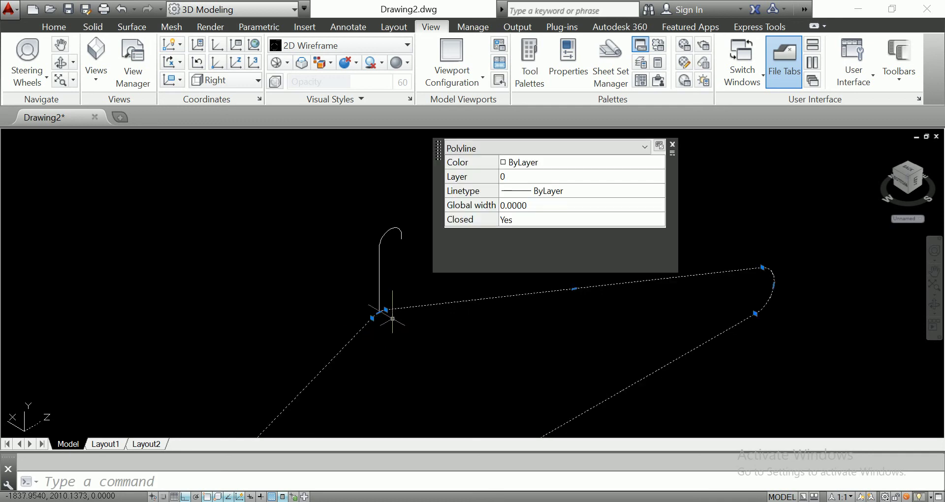
{"action": "scroll", "coordinate": [369, 317], "scroll_direction": "up", "scroll_amount": 3}
{"action": "left_click", "coordinate": [369, 317]}
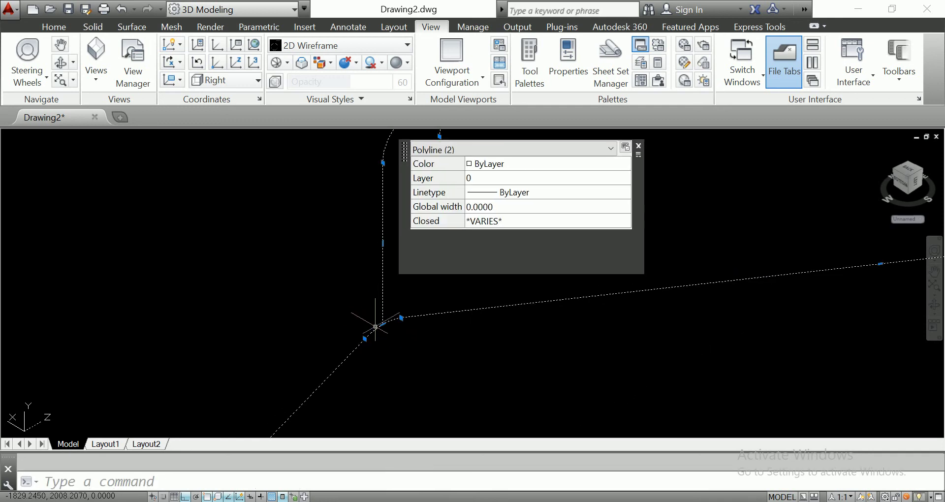
{"action": "key", "text": "Escape"}
{"action": "left_click", "coordinate": [391, 333]}
{"action": "left_click", "coordinate": [348, 299]}
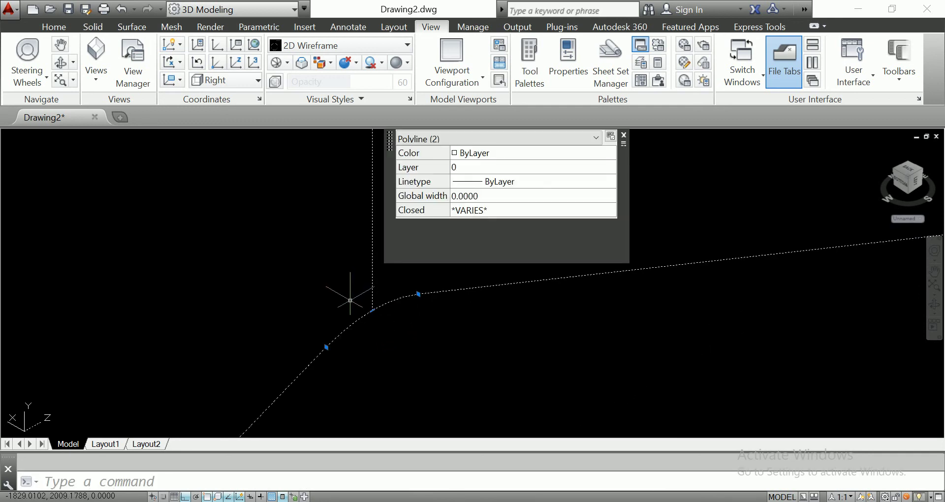
Extend the vertical stem line down to the rounded corner
{"action": "type", "text": "ex"}
{"action": "key", "text": "Return"}
{"action": "left_click", "coordinate": [386, 283]}
{"action": "left_click", "coordinate": [358, 297]}
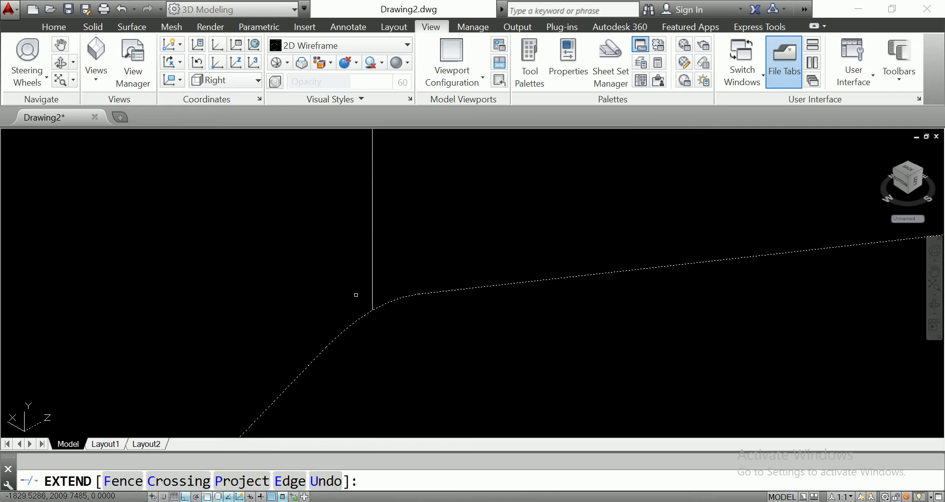
{"action": "key", "text": "Return"}
{"action": "scroll", "coordinate": [409, 335], "scroll_direction": "down", "scroll_amount": 2}
Select the triangle outline and the stem separately to check they are two polylines
{"action": "left_click", "coordinate": [430, 356]}
{"action": "left_click", "coordinate": [377, 275]}
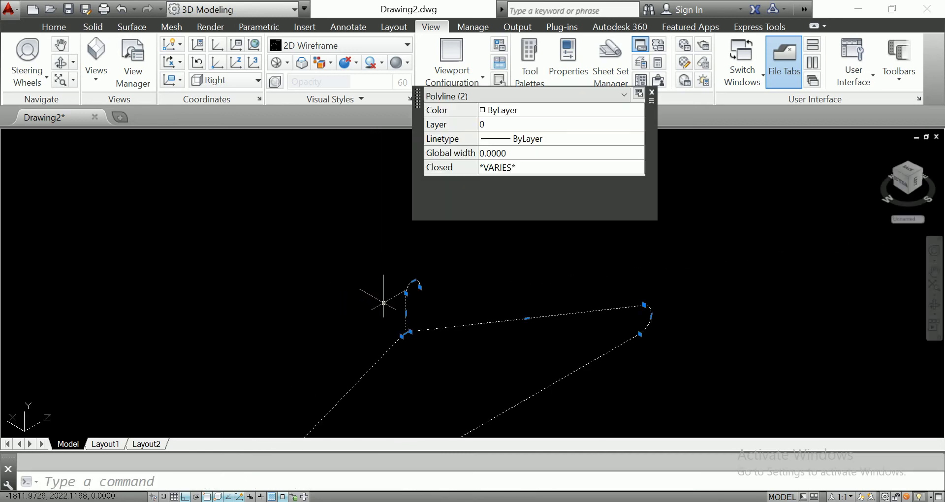
{"action": "key", "text": "Escape"}
{"action": "left_click", "coordinate": [400, 331]}
{"action": "left_click", "coordinate": [374, 341]}
{"action": "mouse_move", "coordinate": [374, 341]}
{"action": "middle_mouse_down"}
{"action": "mouse_move", "coordinate": [337, 263]}
{"action": "mouse_move", "coordinate": [291, 260]}
{"action": "middle_mouse_up"}
{"action": "key", "text": "Escape"}
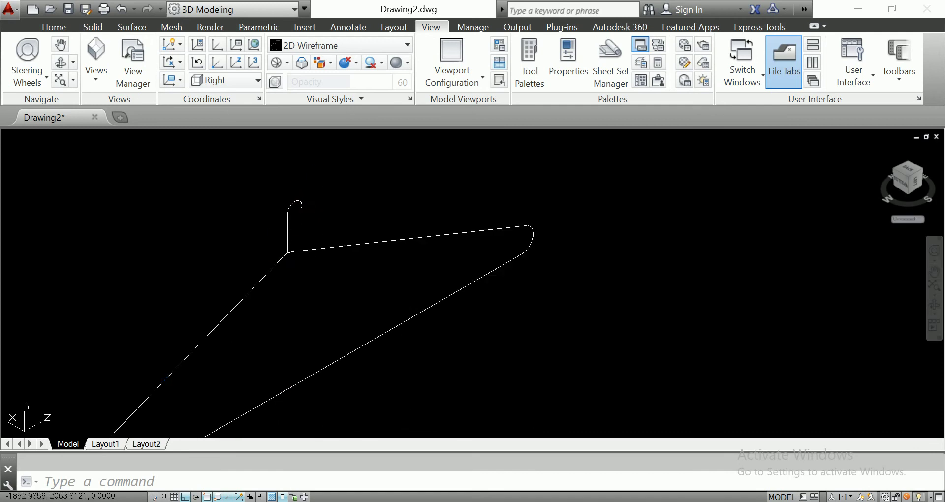
{"action": "left_click", "coordinate": [314, 194]}
{"action": "left_click", "coordinate": [298, 213]}
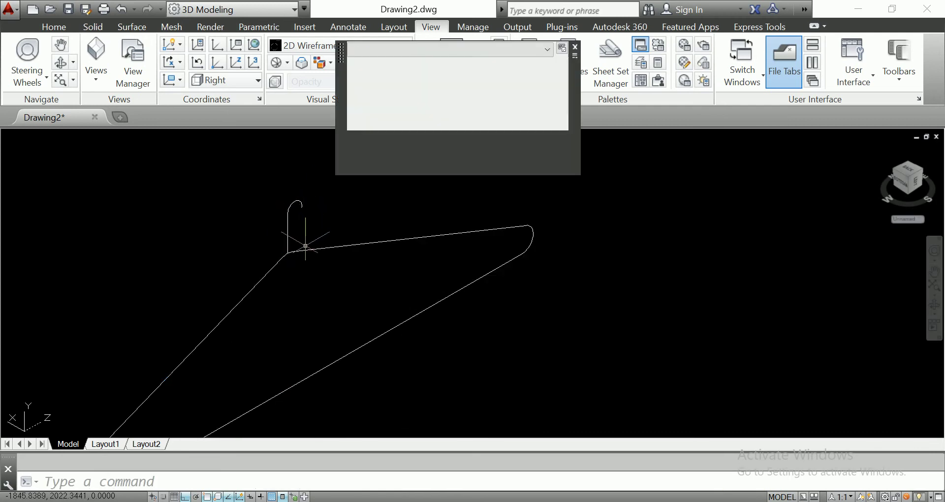
{"action": "scroll", "coordinate": [303, 248], "scroll_direction": "up", "scroll_amount": 1}
{"action": "scroll", "coordinate": [285, 256], "scroll_direction": "up", "scroll_amount": 1}
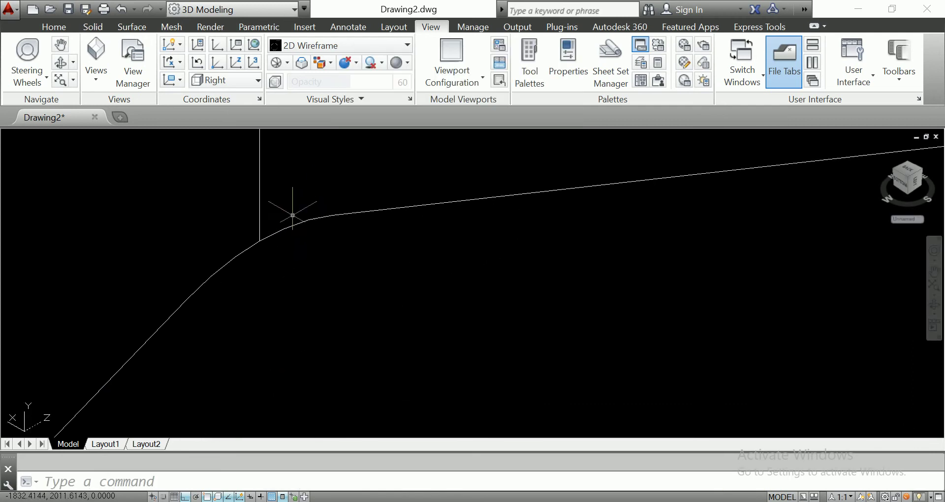
Stretch the stem's end grip down past the hanger corner
{"action": "left_click", "coordinate": [260, 242]}
{"action": "left_click", "coordinate": [260, 289]}
{"action": "left_click", "coordinate": [327, 298]}
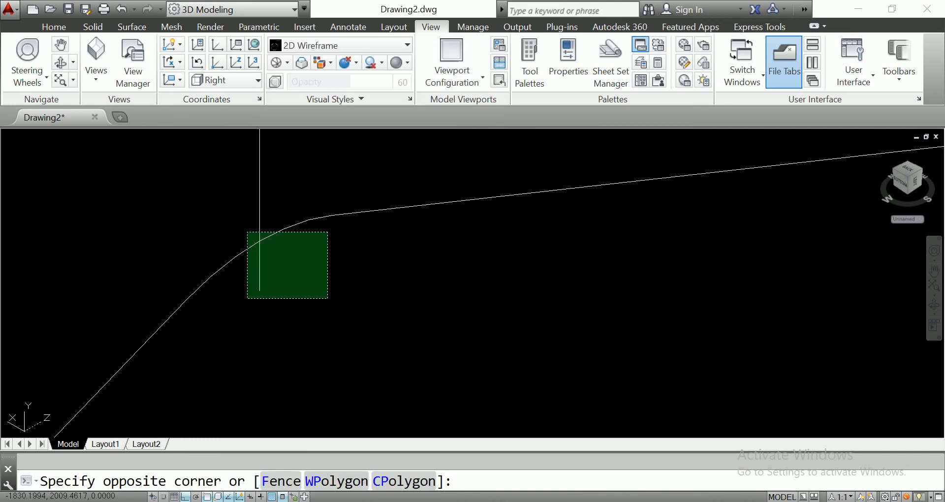
{"action": "left_click", "coordinate": [247, 232]}
Trim the part of the stem that extends below the corner curve
{"action": "type", "text": "tr"}
{"action": "key", "text": "Return"}
{"action": "left_click", "coordinate": [249, 277]}
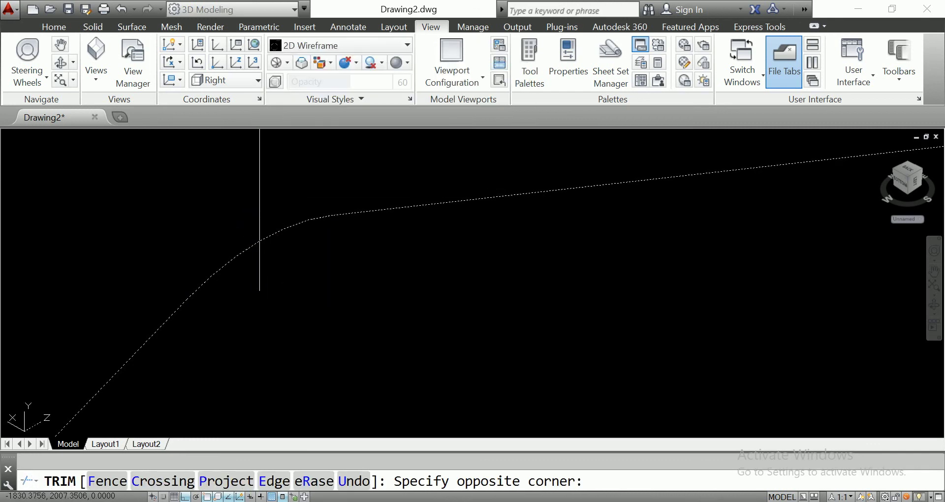
{"action": "left_click", "coordinate": [259, 283]}
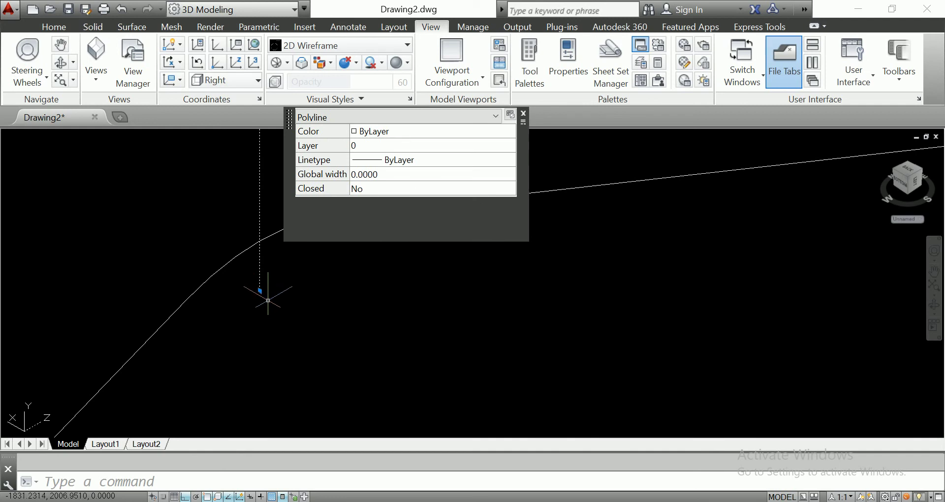
{"action": "left_click", "coordinate": [268, 299]}
{"action": "left_click", "coordinate": [249, 232]}
{"action": "type", "text": "tr"}
{"action": "key", "text": "Return"}
{"action": "left_click", "coordinate": [271, 276]}
{"action": "left_click", "coordinate": [248, 263]}
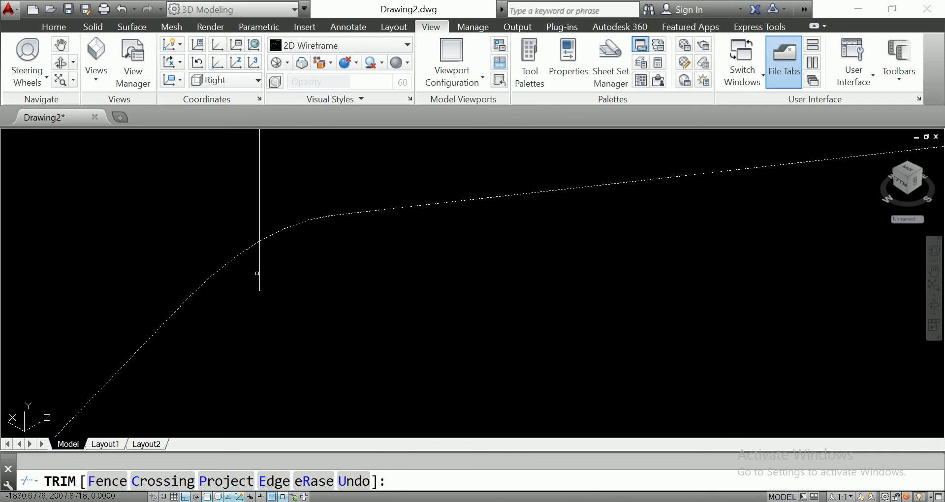
{"action": "key", "text": "Escape"}
Reselect the stem and the corner curve to inspect their grips
{"action": "left_click", "coordinate": [281, 258]}
{"action": "left_click", "coordinate": [247, 238]}
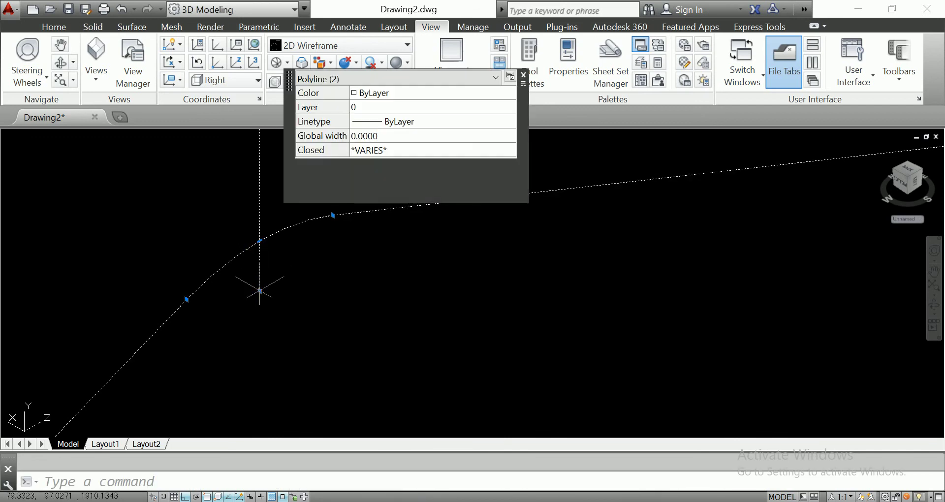
{"action": "left_click", "coordinate": [260, 291]}
{"action": "key", "text": "Escape"}
{"action": "key", "text": "Escape"}
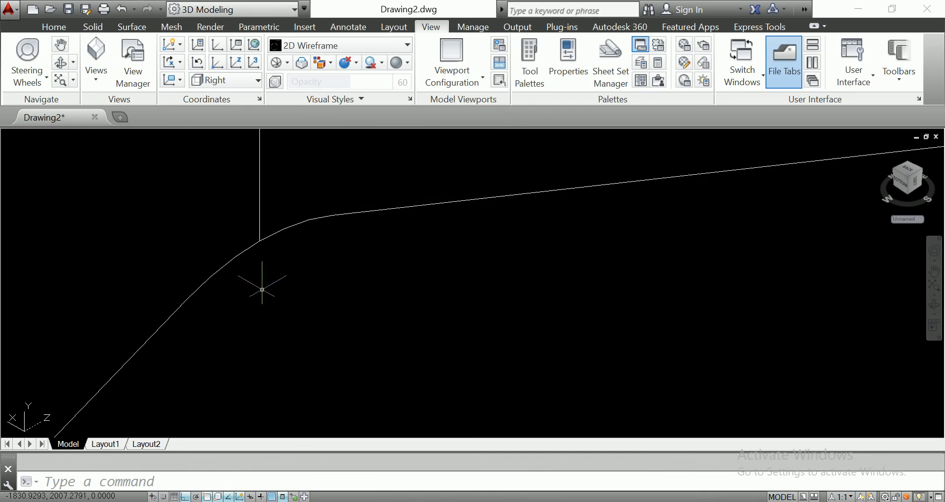
{"action": "left_click", "coordinate": [273, 281]}
{"action": "left_click", "coordinate": [231, 241]}
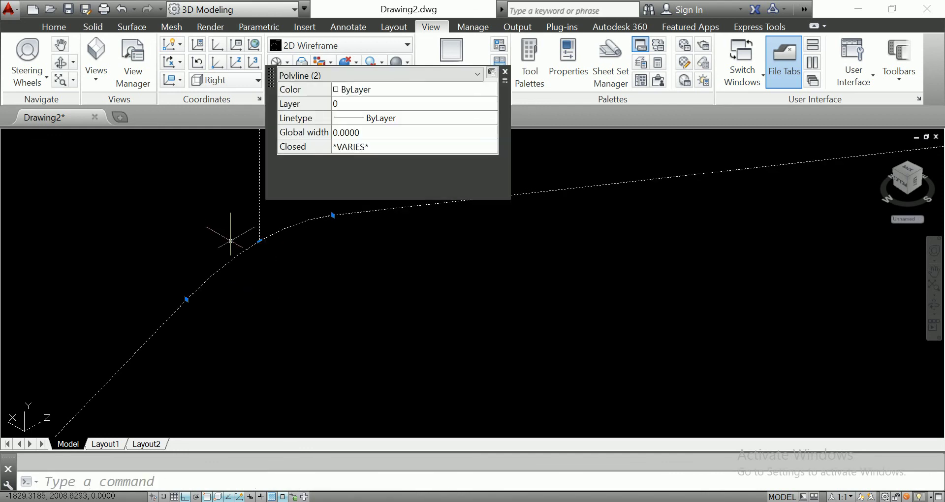
{"action": "type", "text": "j"}
{"action": "key", "text": "Escape"}
{"action": "left_click", "coordinate": [254, 219]}
{"action": "key", "text": "Escape"}
Move the stem's lower endpoint onto the hanger's top corner
{"action": "left_click", "coordinate": [260, 213]}
{"action": "left_click", "coordinate": [248, 231]}
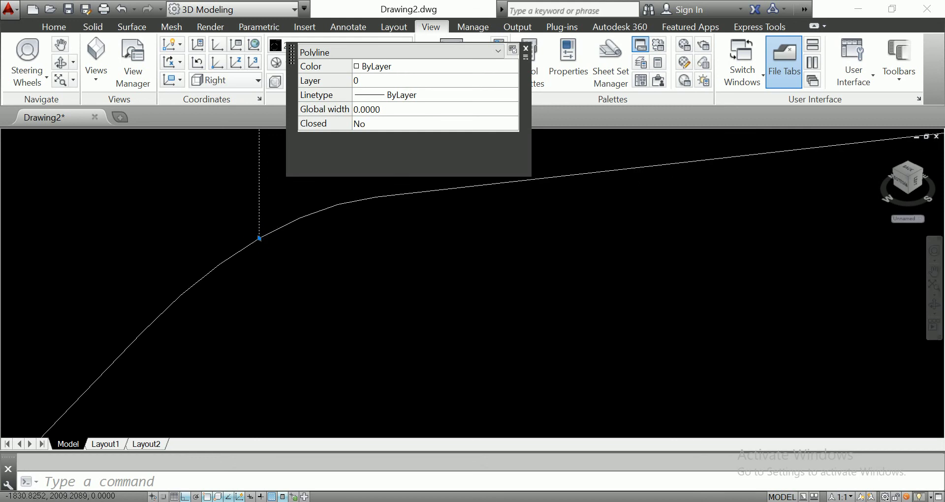
{"action": "left_click", "coordinate": [257, 229]}
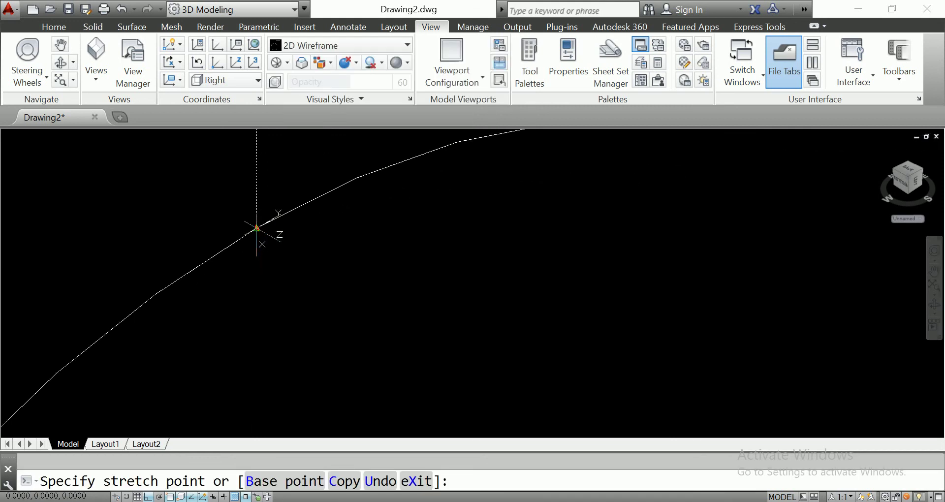
{"action": "left_click", "coordinate": [257, 228]}
{"action": "key", "text": "Escape"}
Select the lines at the joint to confirm the stem meets the outline
{"action": "left_click", "coordinate": [265, 239]}
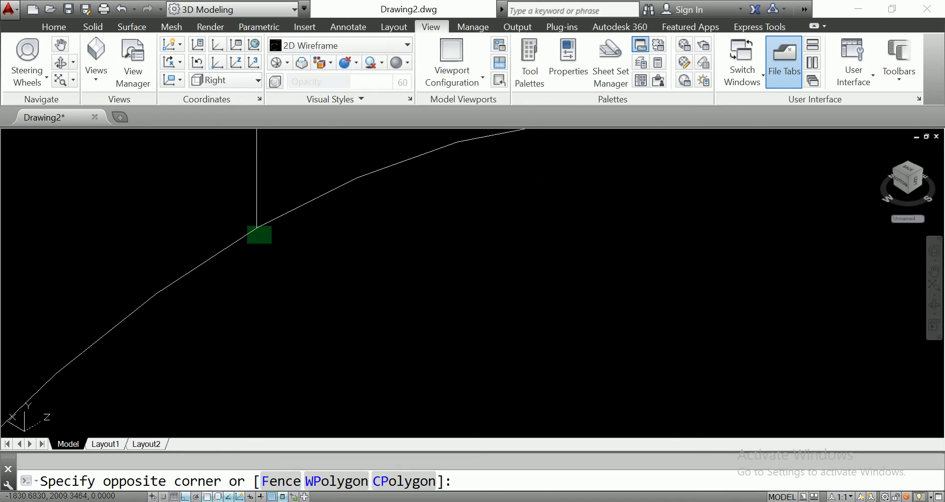
{"action": "left_click", "coordinate": [245, 224]}
{"action": "key", "text": "Escape"}
{"action": "left_click", "coordinate": [261, 209]}
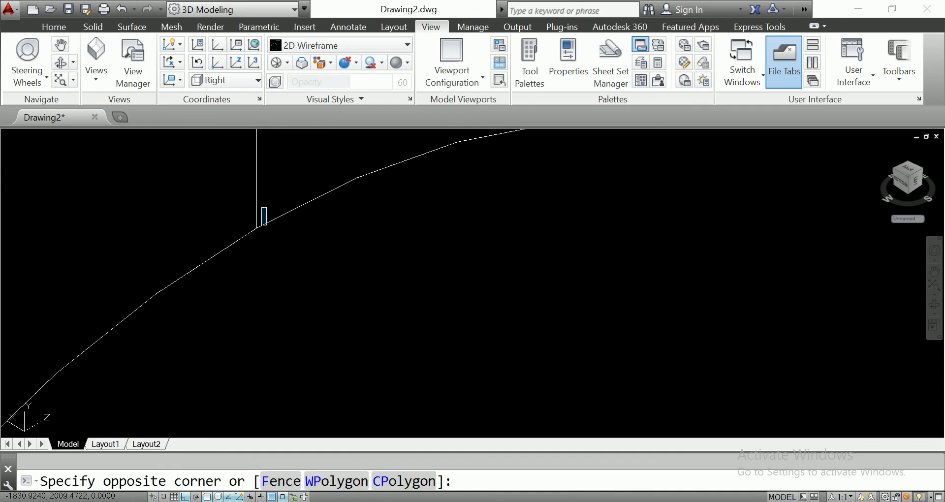
{"action": "left_click", "coordinate": [263, 251]}
{"action": "left_click", "coordinate": [274, 210]}
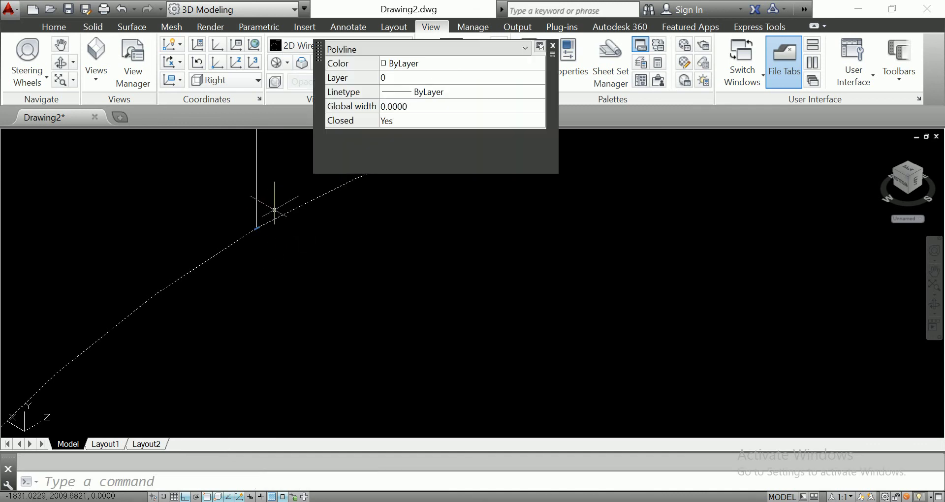
{"action": "key", "text": "Escape"}
{"action": "scroll", "coordinate": [267, 222], "scroll_direction": "down", "scroll_amount": 3}
{"action": "scroll", "coordinate": [422, 273], "scroll_direction": "down", "scroll_amount": 2}
{"action": "middle_click_drag", "start_coordinate": [448, 311], "coordinate": [494, 258]}
{"action": "scroll", "coordinate": [493, 283], "scroll_direction": "down", "scroll_amount": 4}
{"action": "scroll", "coordinate": [469, 277], "scroll_direction": "up", "scroll_amount": 2}
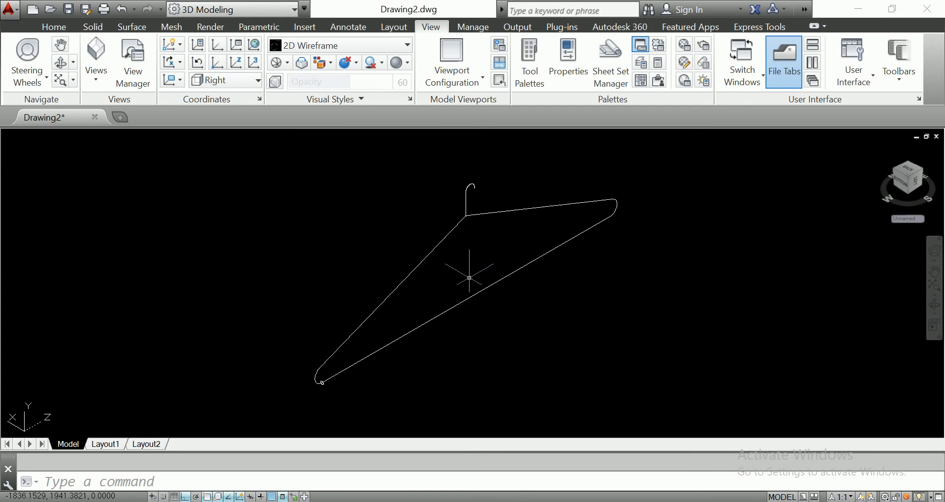
{"action": "left_click", "coordinate": [451, 315]}
{"action": "middle_click_drag", "start_coordinate": [453, 325], "coordinate": [270, 318]}
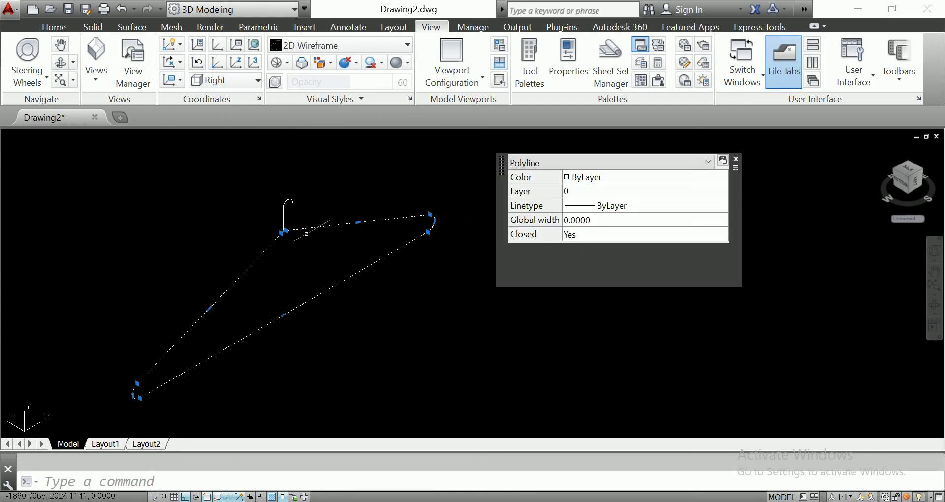
{"action": "key", "text": "Escape"}
{"action": "scroll", "coordinate": [302, 233], "scroll_direction": "up", "scroll_amount": 4}
{"action": "scroll", "coordinate": [310, 236], "scroll_direction": "up", "scroll_amount": 3}
{"action": "scroll", "coordinate": [328, 262], "scroll_direction": "down", "scroll_amount": 4}
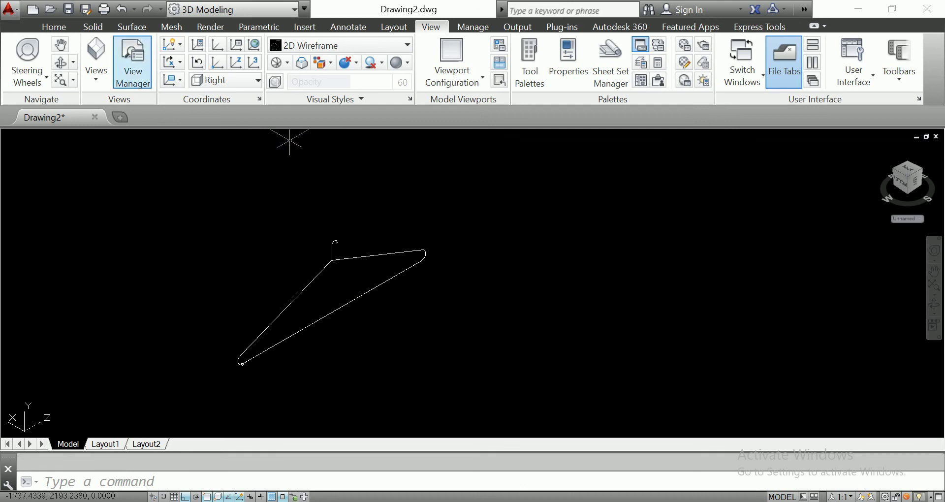
{"action": "scroll", "coordinate": [263, 354], "scroll_direction": "up", "scroll_amount": 2}
{"action": "scroll", "coordinate": [283, 308], "scroll_direction": "up", "scroll_amount": 1}
{"action": "scroll", "coordinate": [212, 365], "scroll_direction": "up", "scroll_amount": 5}
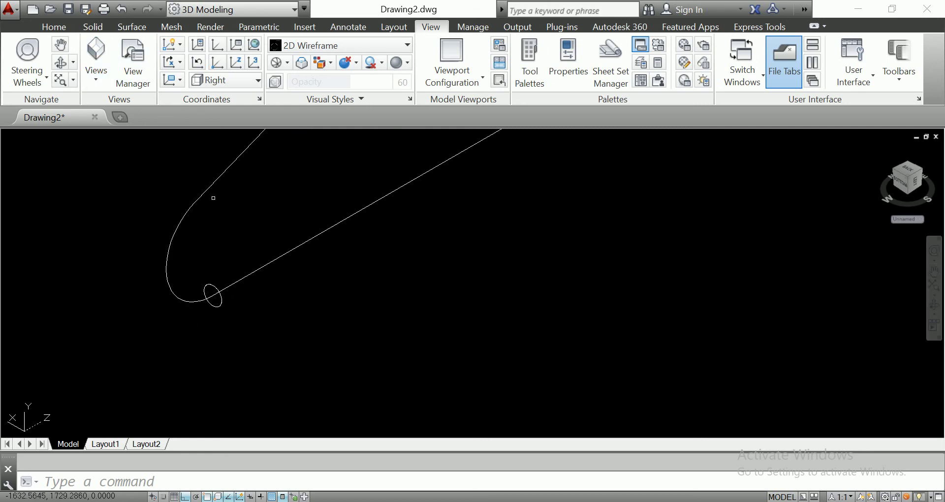
Sweep the small ellipse profile along the rounded-triangle polyline to form the wire tube
{"action": "left_click", "coordinate": [54, 26]}
{"action": "left_click", "coordinate": [54, 78]}
{"action": "left_click", "coordinate": [64, 188]}
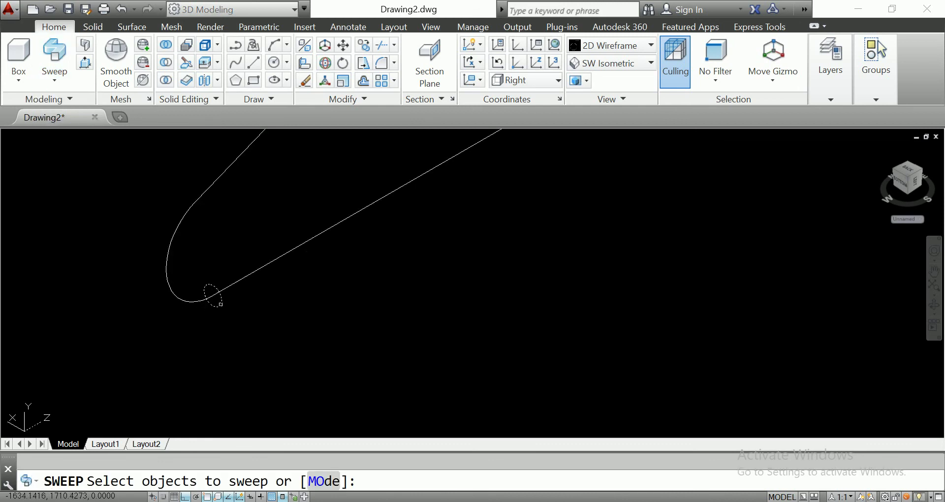
{"action": "left_click", "coordinate": [220, 304]}
{"action": "key", "text": "Return"}
{"action": "left_click", "coordinate": [272, 228]}
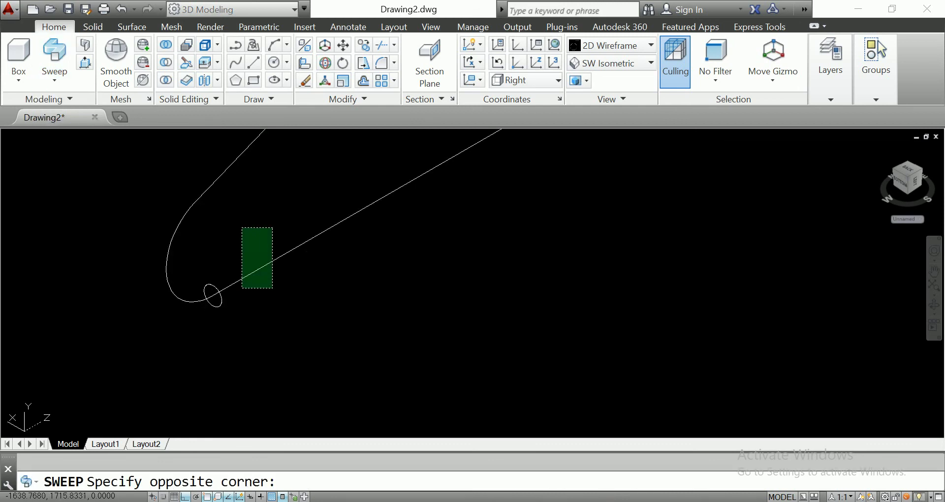
{"action": "left_click", "coordinate": [242, 287]}
{"action": "scroll", "coordinate": [276, 285], "scroll_direction": "down", "scroll_amount": 2}
{"action": "scroll", "coordinate": [365, 274], "scroll_direction": "down", "scroll_amount": 3}
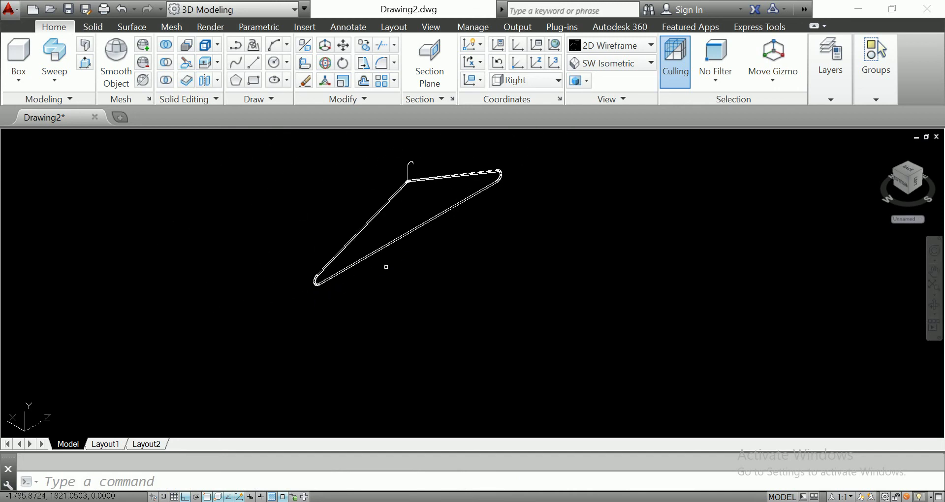
{"action": "middle_click_drag", "start_coordinate": [410, 172], "coordinate": [355, 253]}
{"action": "scroll", "coordinate": [355, 253], "scroll_direction": "up", "scroll_amount": 3}
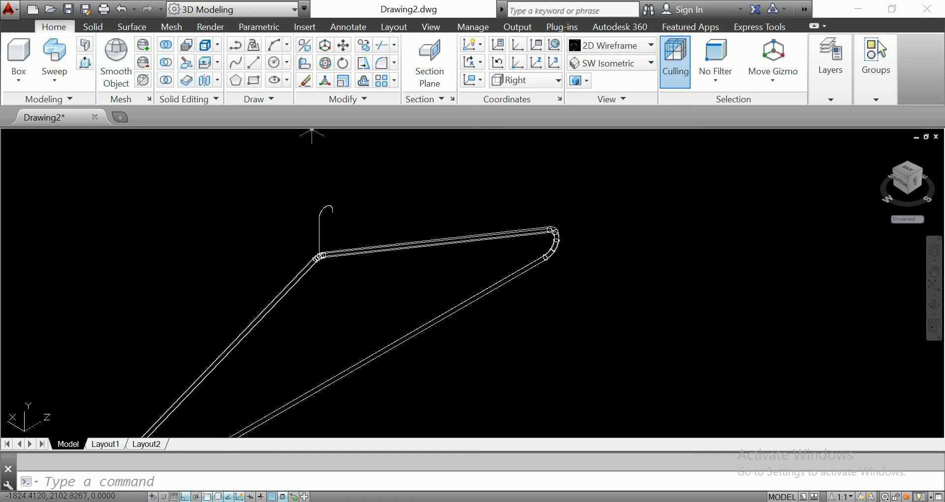
Draw a small circle at the hook's tip, sized to match the tube
{"action": "left_click", "coordinate": [274, 62]}
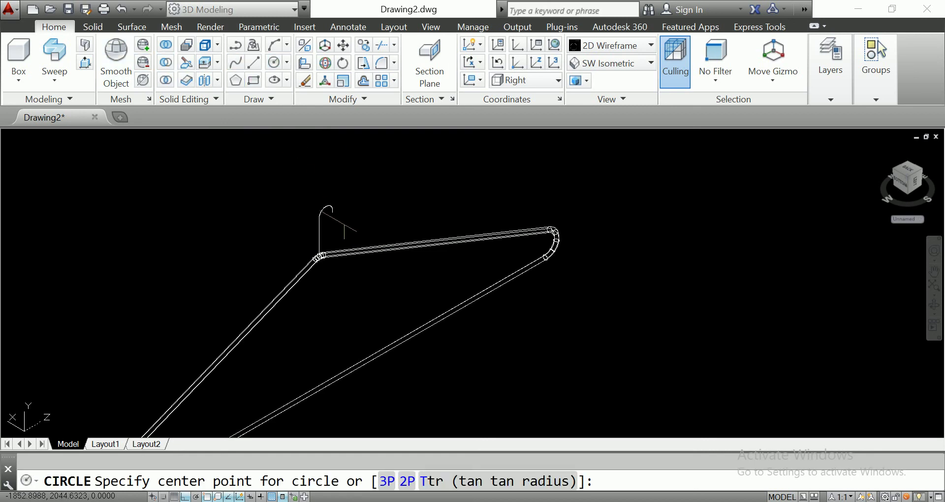
{"action": "scroll", "coordinate": [327, 200], "scroll_direction": "up", "scroll_amount": 5}
{"action": "left_click", "coordinate": [305, 167]}
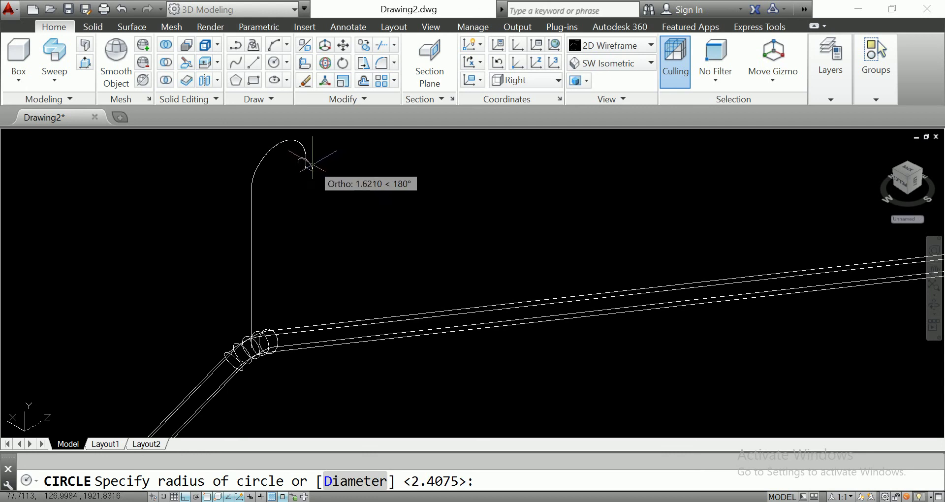
{"action": "left_click", "coordinate": [312, 167]}
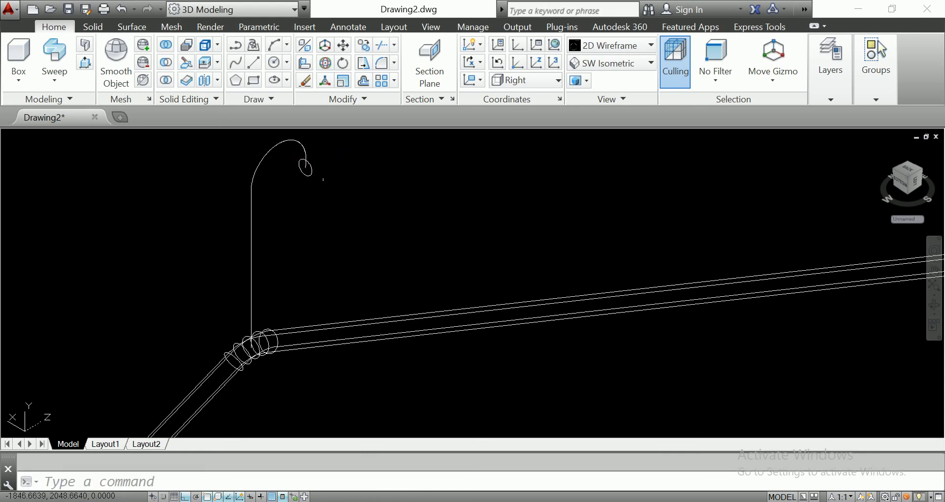
{"action": "scroll", "coordinate": [324, 180], "scroll_direction": "down", "scroll_amount": 2}
{"action": "middle_click_drag", "start_coordinate": [337, 196], "coordinate": [313, 263]}
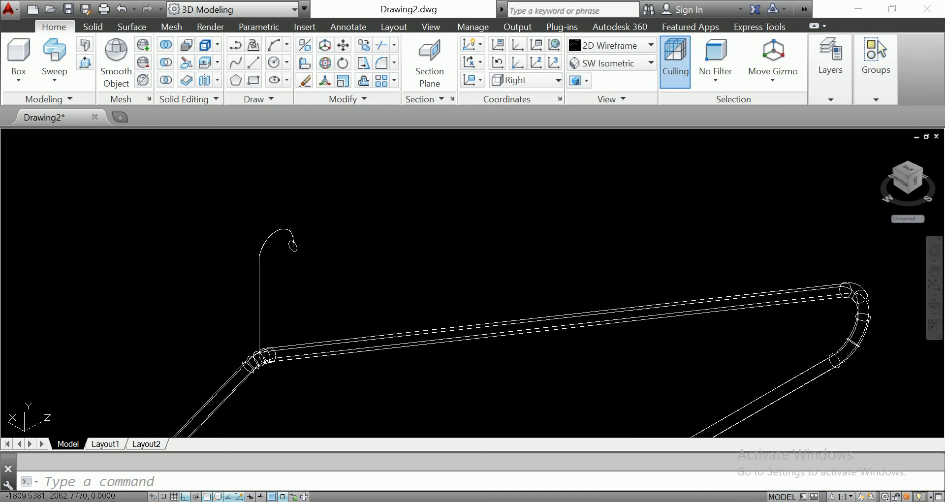
Sweep the circle along the hook curve and switch to the Shaded visual style
{"action": "left_click", "coordinate": [54, 78]}
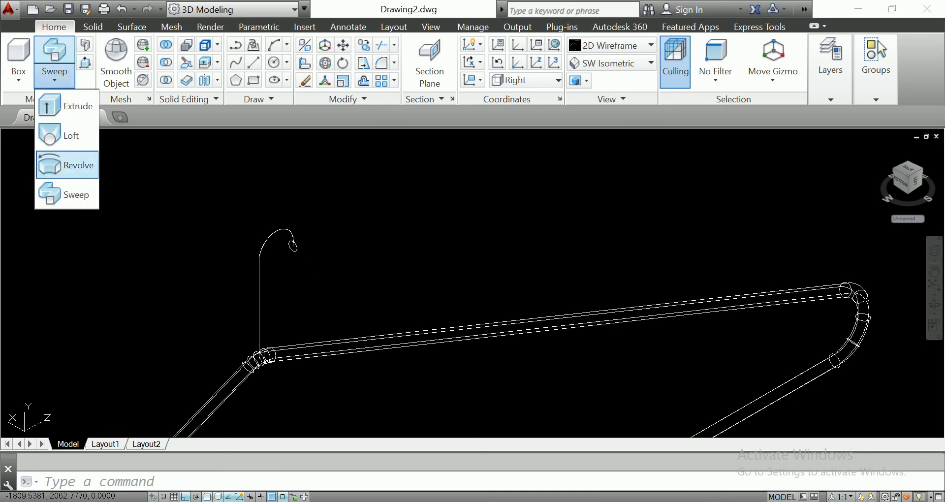
{"action": "left_click", "coordinate": [68, 195]}
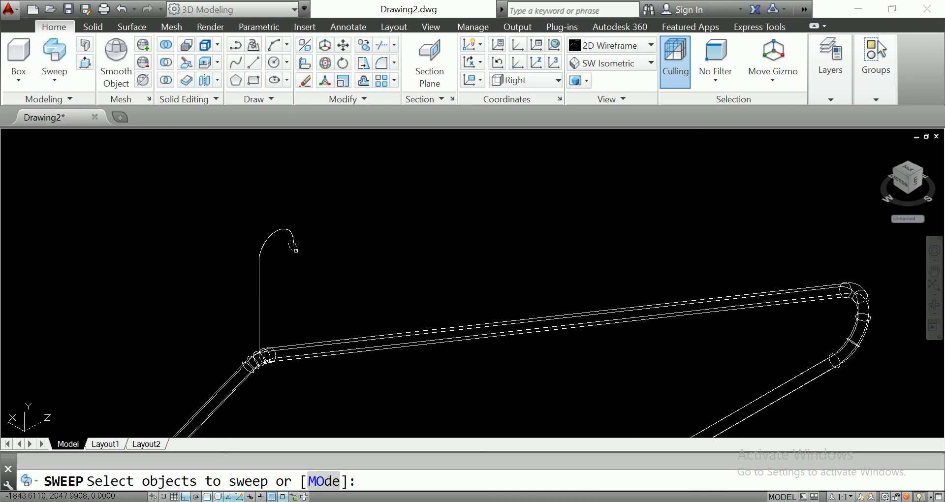
{"action": "left_click", "coordinate": [295, 249]}
{"action": "key", "text": "Return"}
{"action": "left_click", "coordinate": [274, 232]}
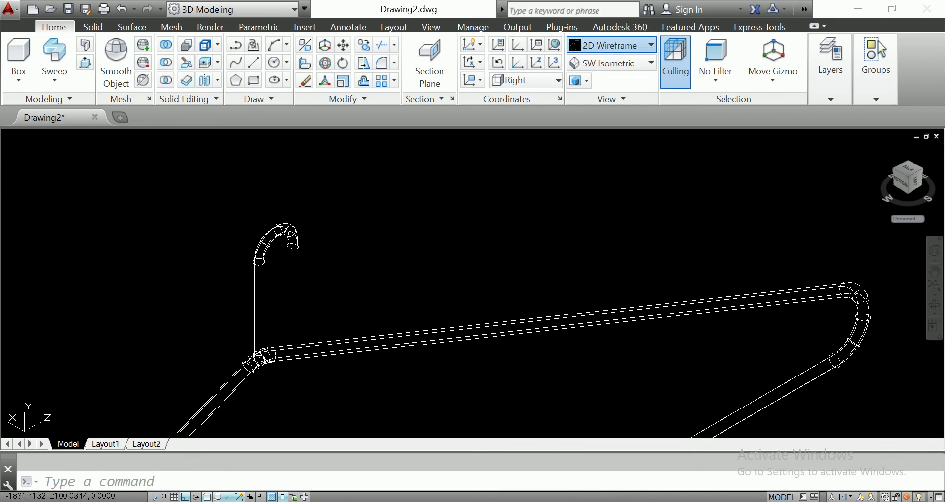
{"action": "left_click", "coordinate": [640, 46]}
{"action": "left_click", "coordinate": [598, 84]}
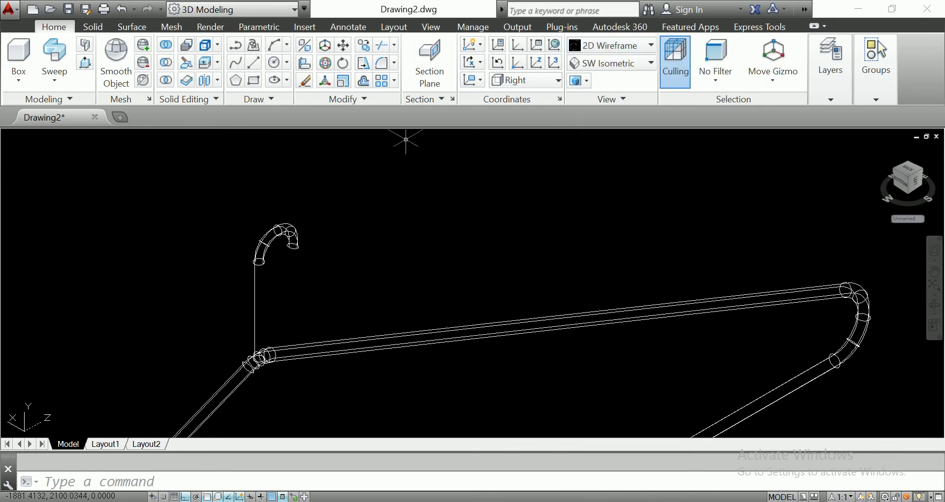
{"action": "scroll", "coordinate": [449, 255], "scroll_direction": "down", "scroll_amount": 3}
{"action": "scroll", "coordinate": [369, 255], "scroll_direction": "down", "scroll_amount": 5}
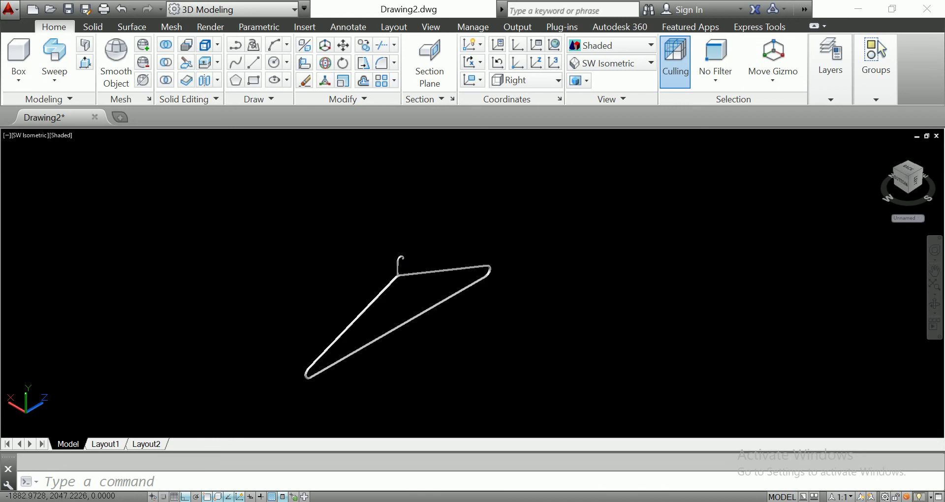
{"action": "scroll", "coordinate": [338, 258], "scroll_direction": "up", "scroll_amount": 4}
{"action": "scroll", "coordinate": [326, 225], "scroll_direction": "up", "scroll_amount": 1}
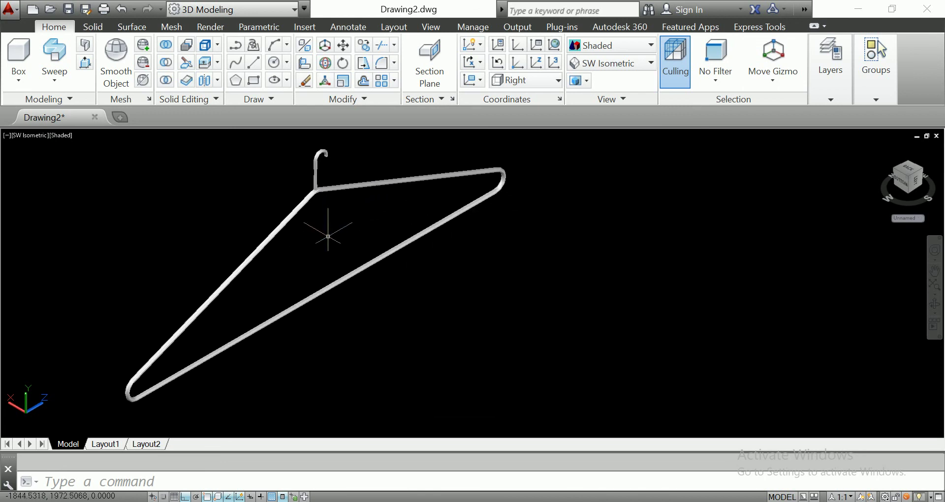
{"action": "middle_click_drag", "start_coordinate": [348, 254], "coordinate": [348, 256]}
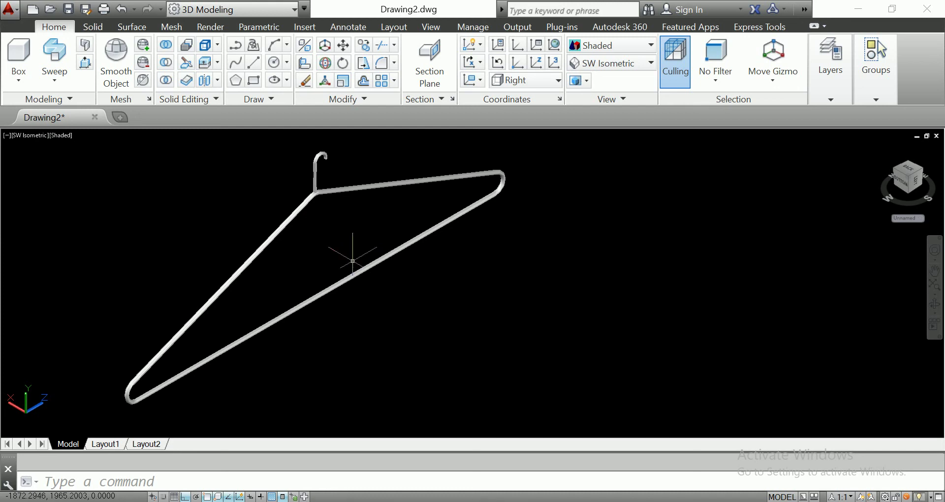